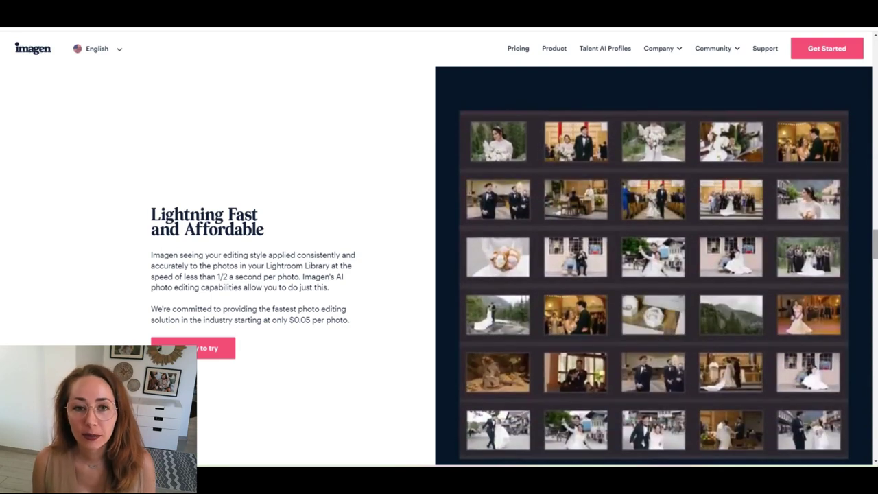
# - Scroll down to Need a Little Inspiration and preview the Clean & Crisp sample edits
pyautogui.scroll(-6, 875, 273)
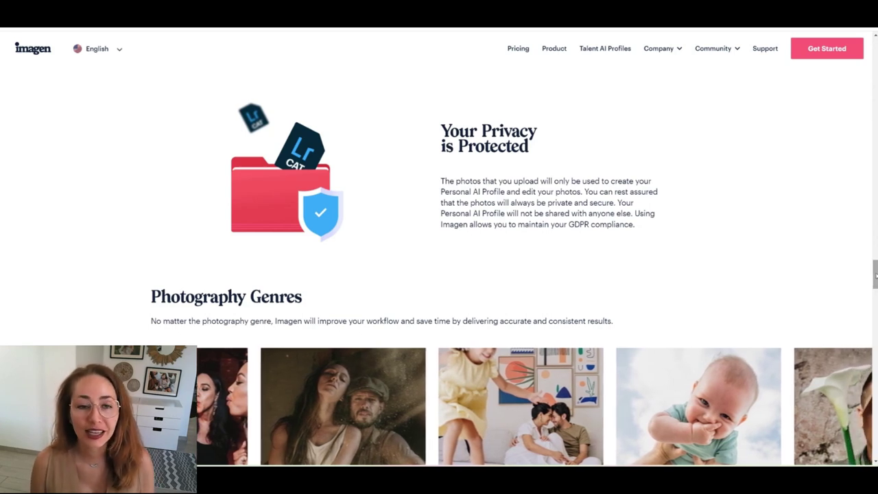
pyautogui.scroll(-1, 876, 275)
pyautogui.scroll(-2, 875, 275)
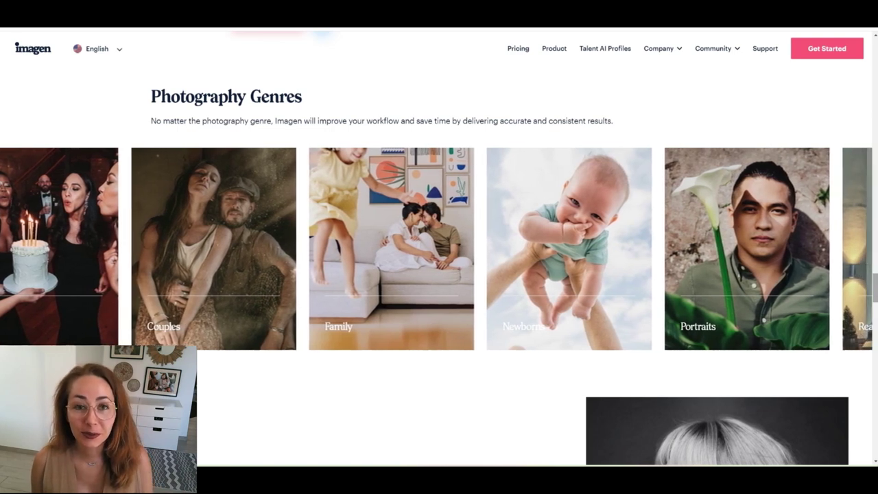
pyautogui.scroll(-10, 439, 275)
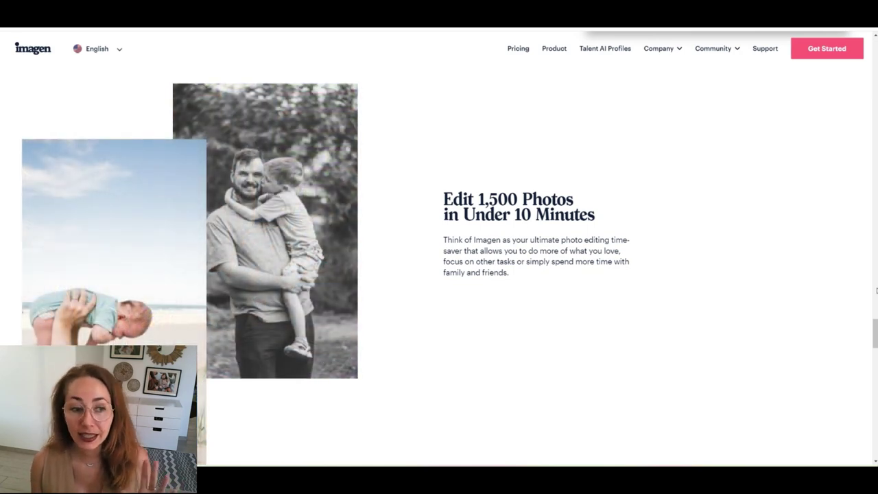
pyautogui.scroll(-1, 876, 290)
pyautogui.scroll(-5, 876, 290)
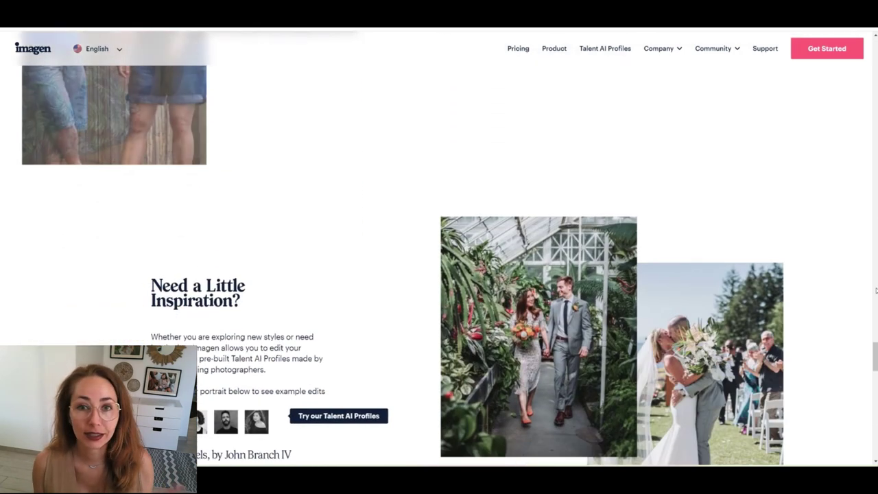
pyautogui.scroll(-1, 876, 290)
pyautogui.scroll(-1, 876, 290)
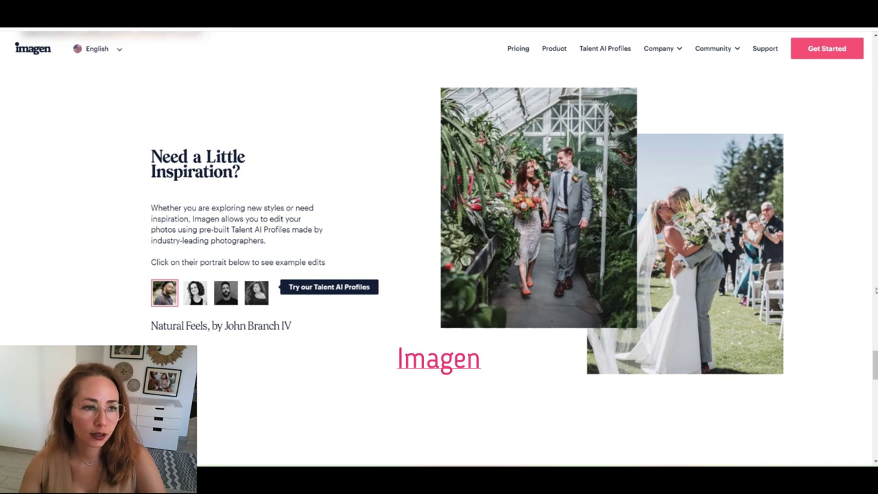
pyautogui.click(198, 292)
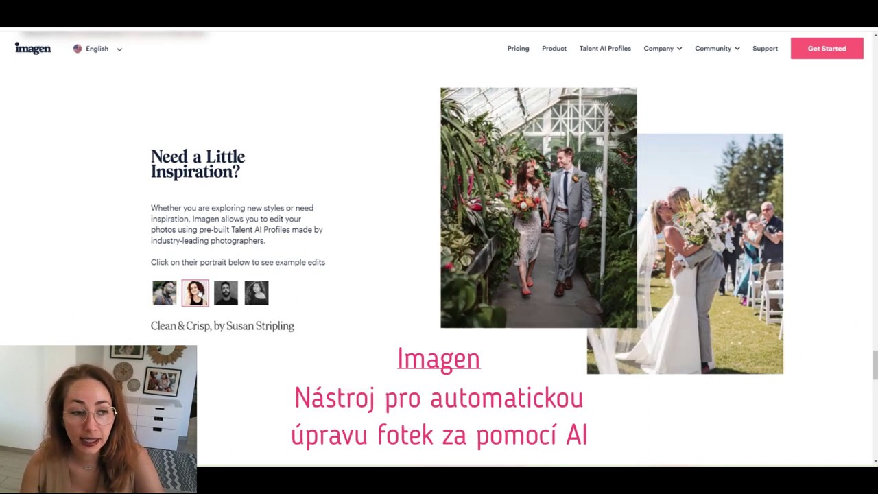
# - Preview the Tierra, Cinematic Luxury, Natural Feels and Clean & Crisp edits; highlight the 3,000-photo requirement
pyautogui.click(222, 294)
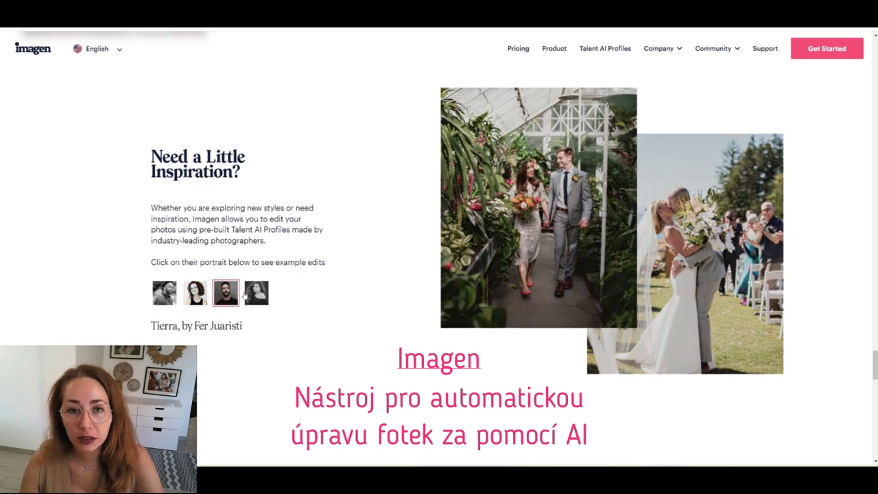
pyautogui.click(256, 293)
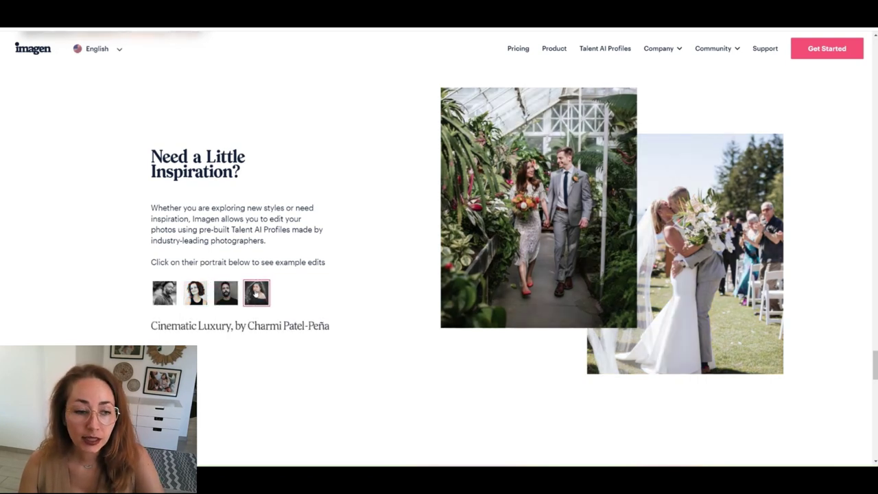
pyautogui.click(164, 293)
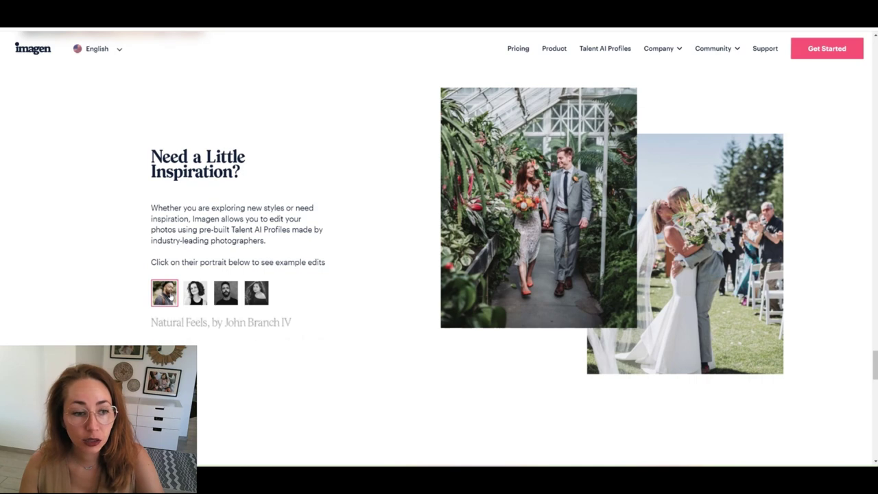
pyautogui.click(194, 293)
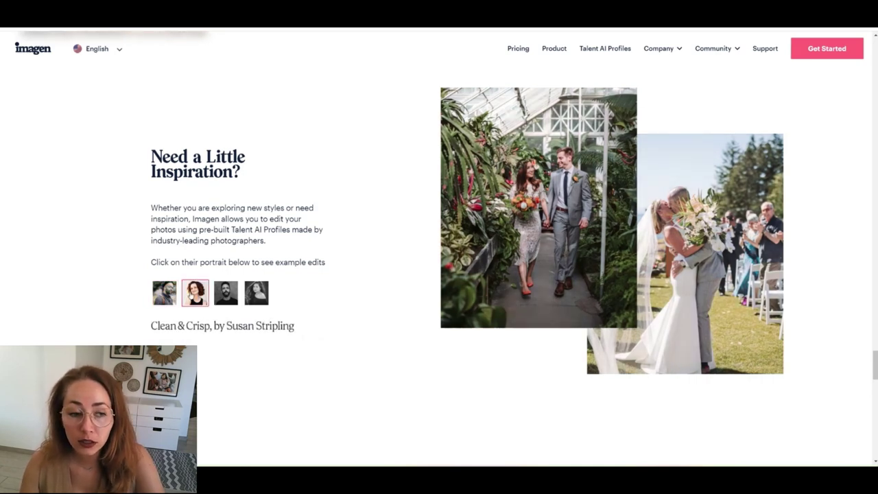
pyautogui.click(221, 295)
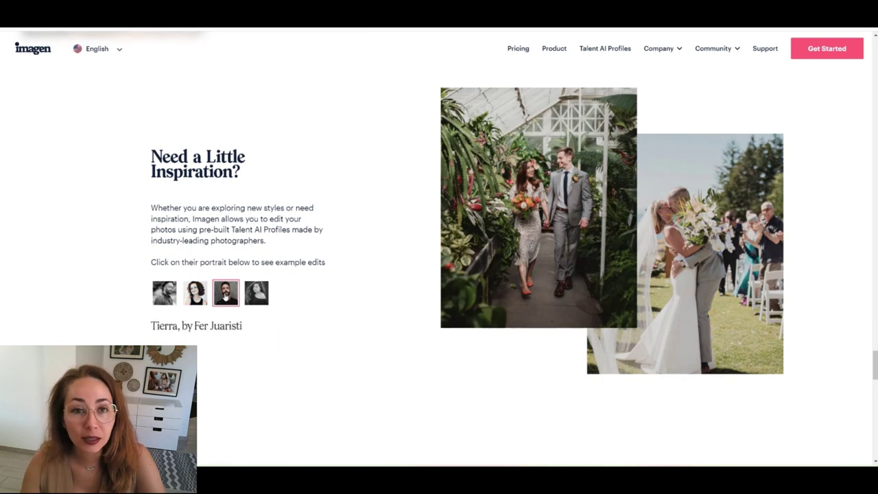
pyautogui.click(255, 293)
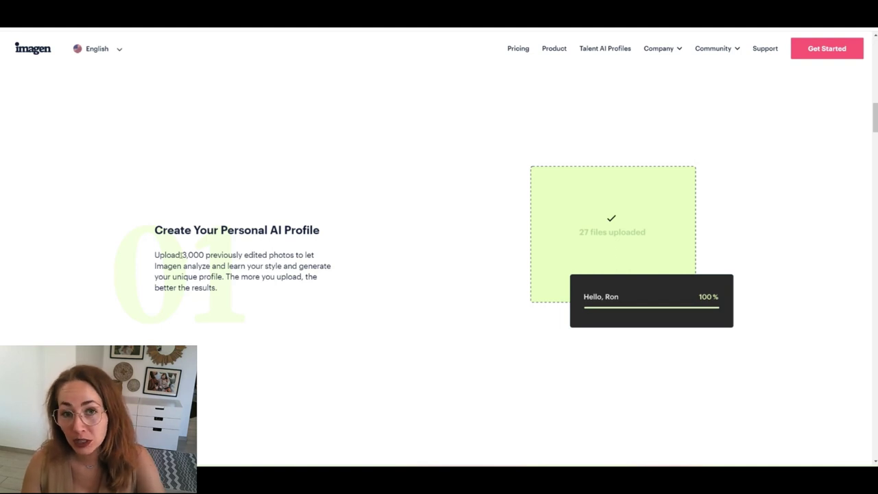
pyautogui.moveTo(204, 254); pyautogui.dragTo(233, 255)
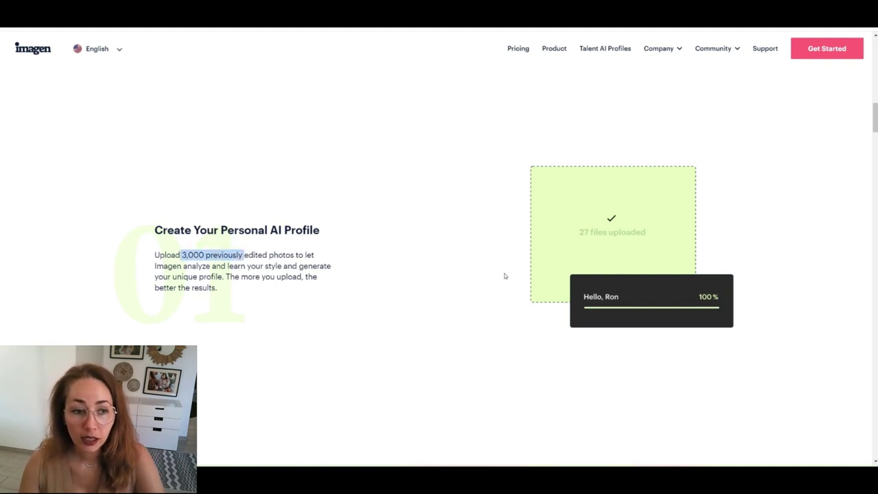
# - Scroll through the remaining Imagen homepage sections toward the Pricing page
pyautogui.moveTo(876, 119); pyautogui.dragTo(876, 146)
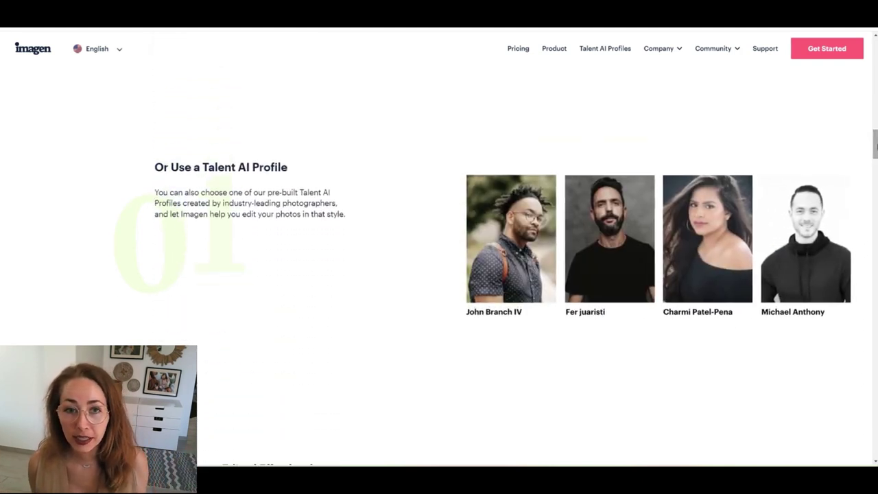
pyautogui.moveTo(876, 146); pyautogui.dragTo(876, 168)
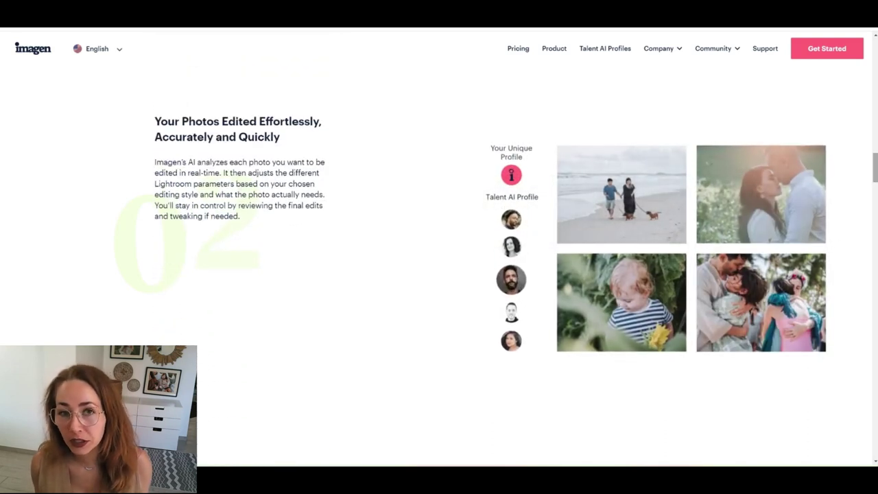
pyautogui.scroll(-3, 439, 247)
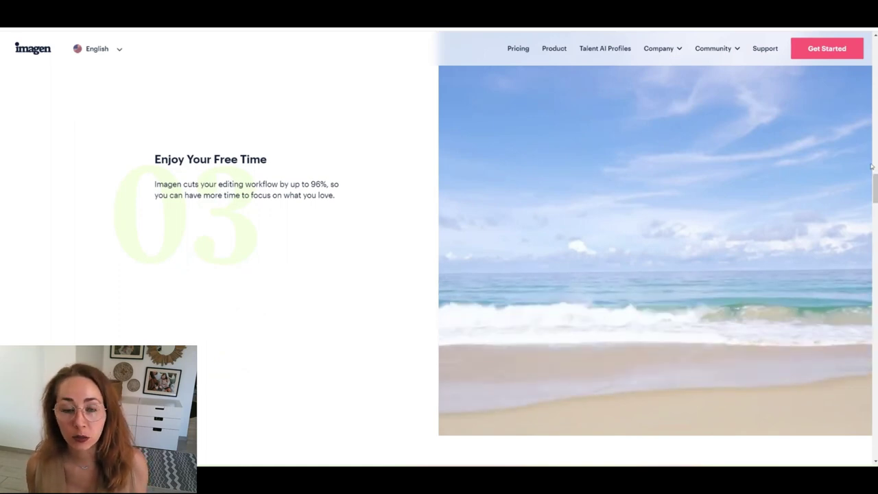
pyautogui.scroll(-2, 439, 246)
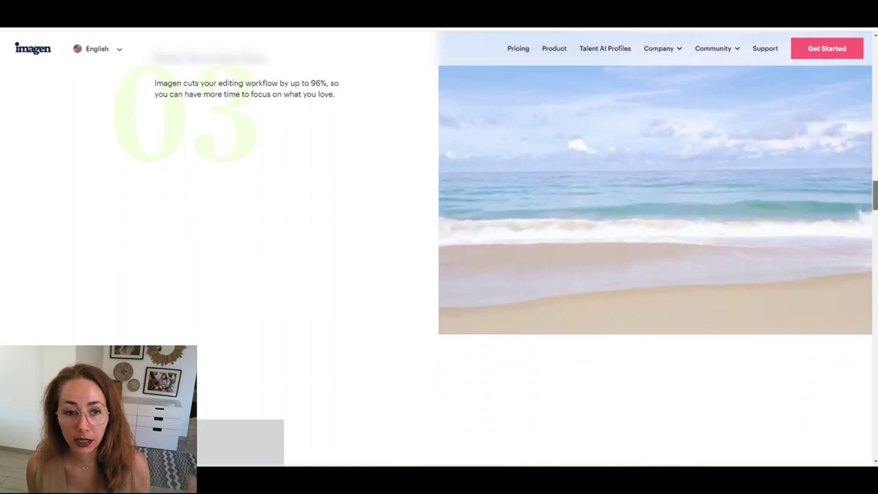
pyautogui.scroll(-3, 439, 247)
pyautogui.scroll(-2, 439, 247)
pyautogui.scroll(-1, 439, 247)
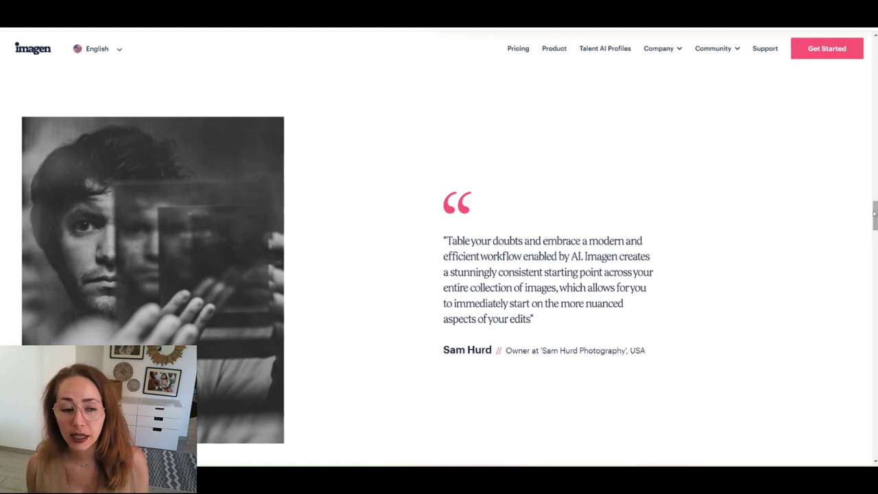
pyautogui.scroll(-5, 439, 247)
pyautogui.scroll(-3, 439, 247)
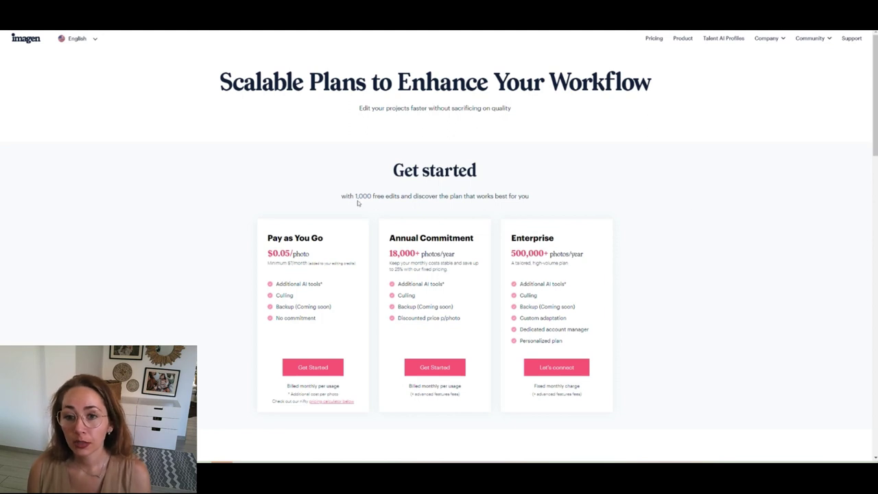
# - Highlight the 1,000 free edits offer on the Pricing page, then clear the highlight
pyautogui.moveTo(373, 196); pyautogui.dragTo(484, 196)
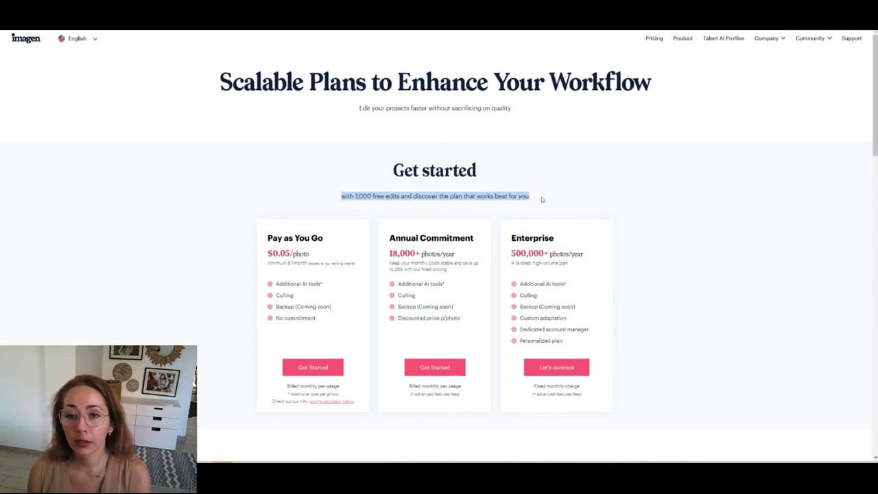
pyautogui.click(645, 278)
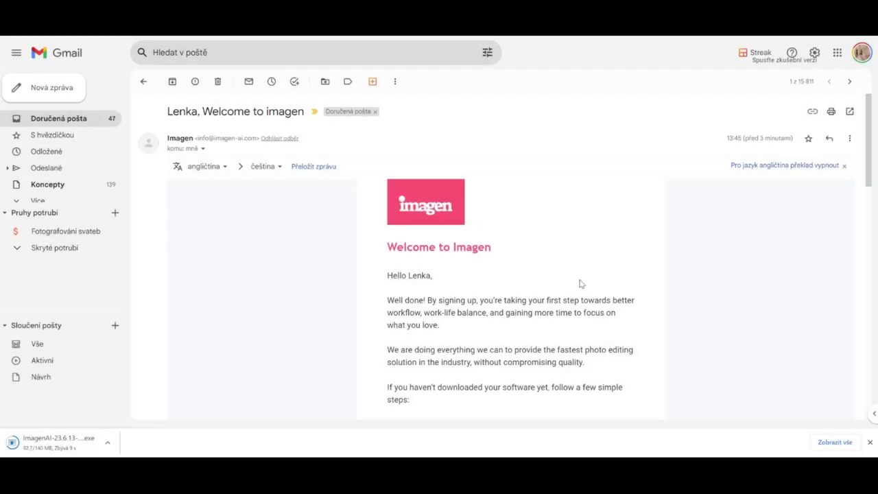
# - Run the Imagen Windows installer from the email and submit the account e-mail for a sign-in code
pyautogui.scroll(-1, 683, 302)
pyautogui.scroll(-1, 683, 301)
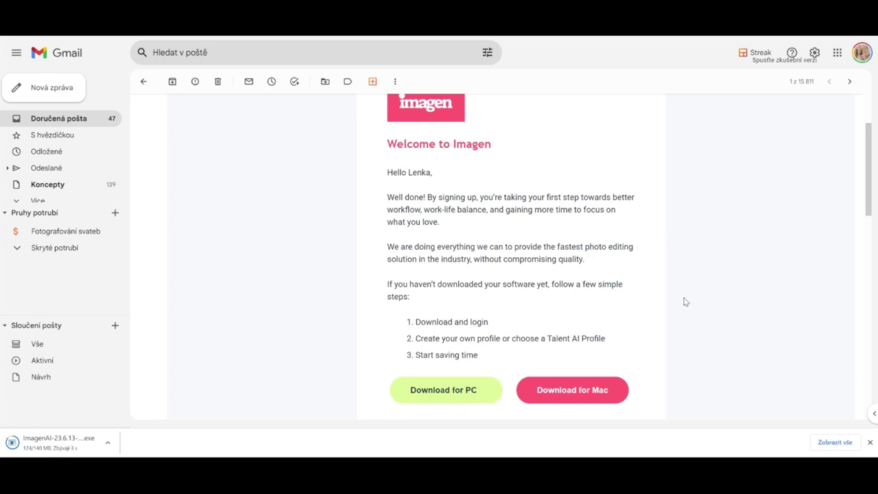
pyautogui.scroll(1, 684, 302)
pyautogui.scroll(-1, 683, 302)
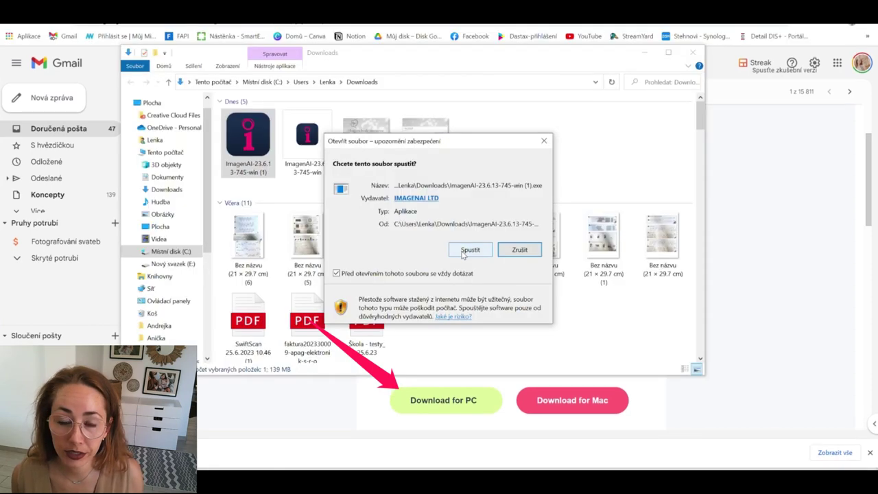
pyautogui.click(465, 251)
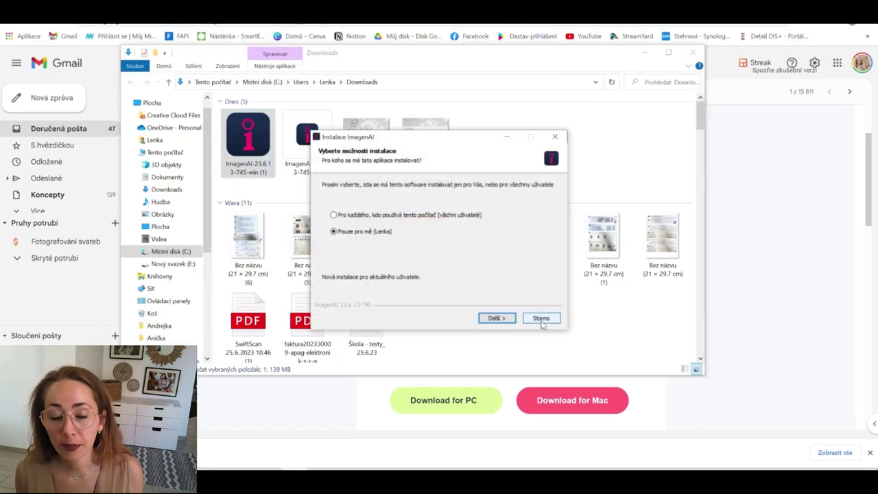
pyautogui.press('Return')
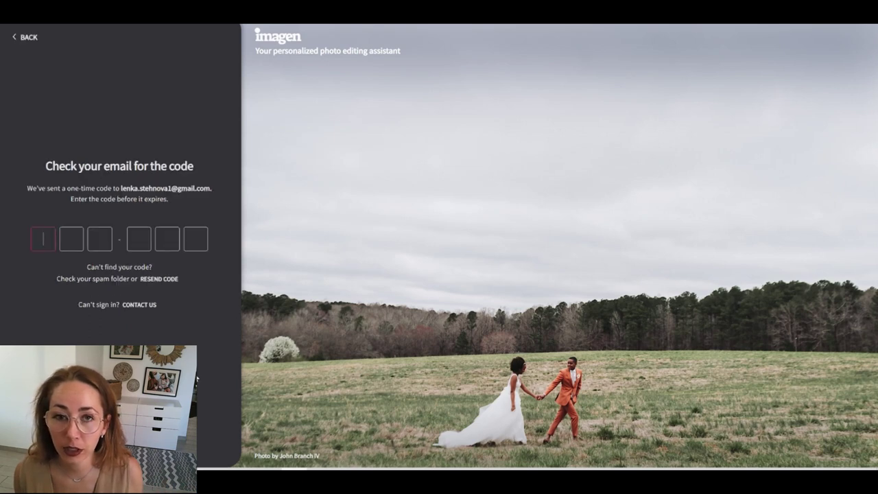
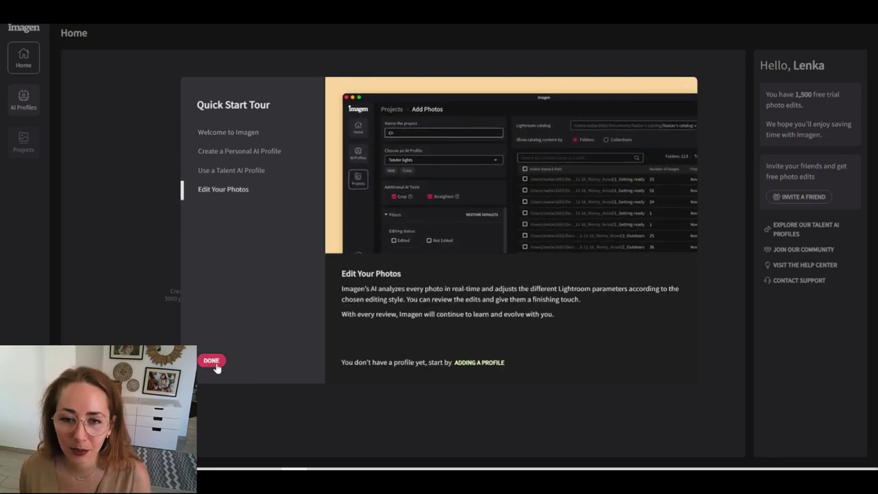
# - Enter the emailed six-character verification code and finish the Quick Start Tour
pyautogui.click(212, 362)
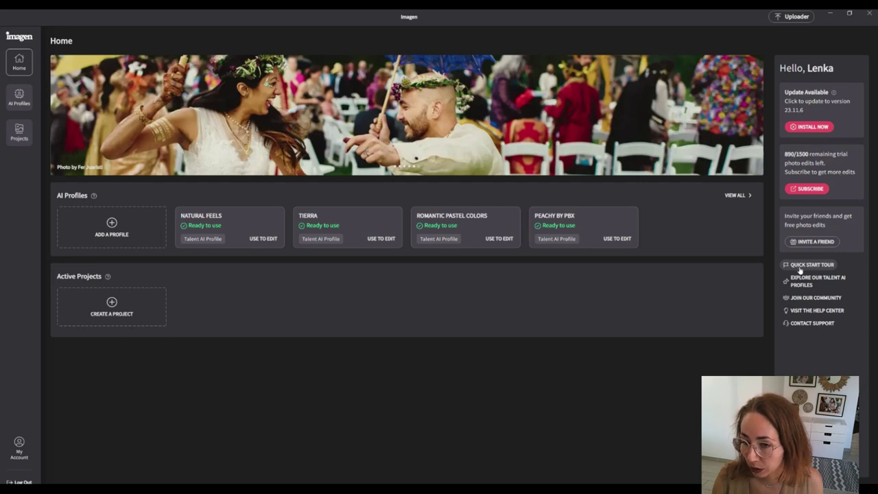
# - Reopen and close the Quick Start Tour, then view AI Profiles and switch to Talent AI Profiles
pyautogui.click(800, 267)
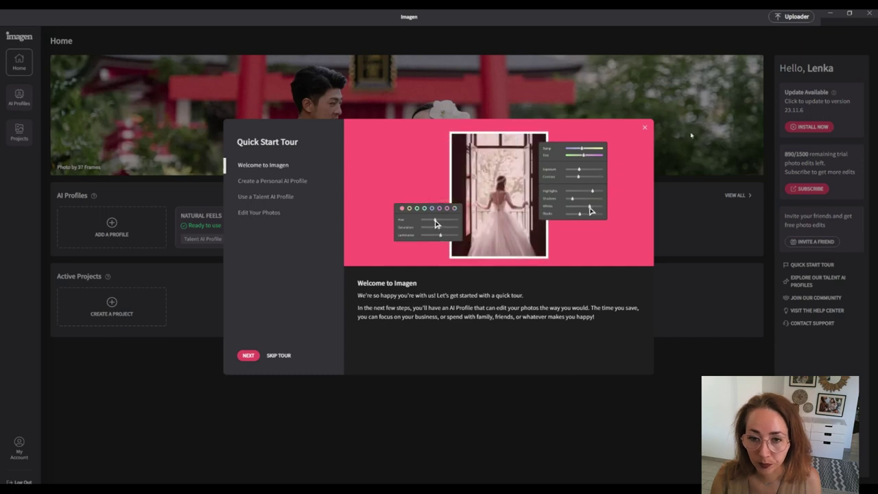
pyautogui.click(434, 375)
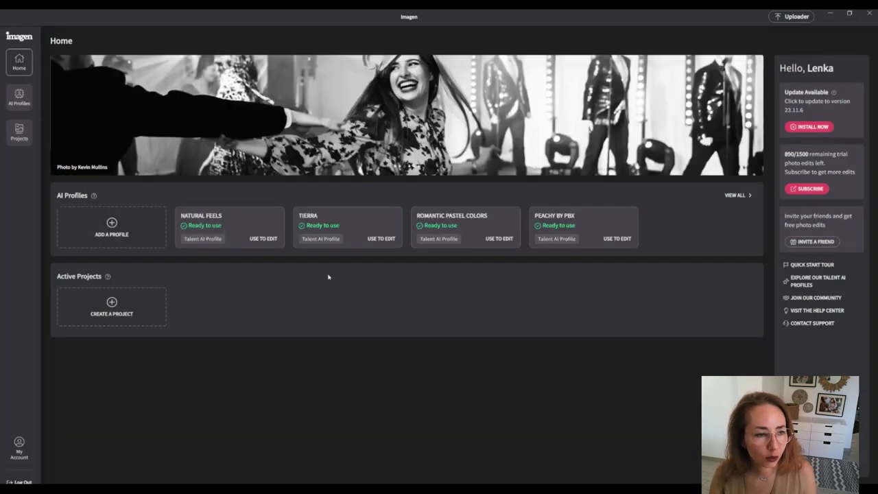
pyautogui.click(19, 101)
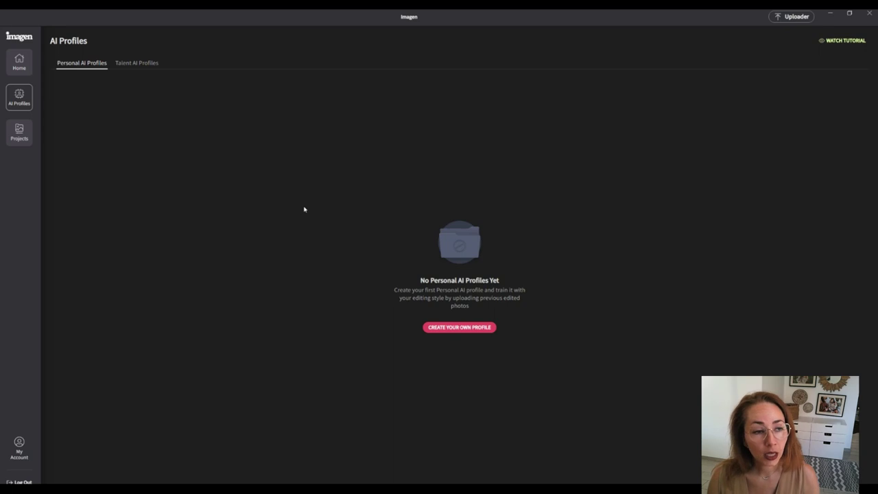
pyautogui.click(134, 62)
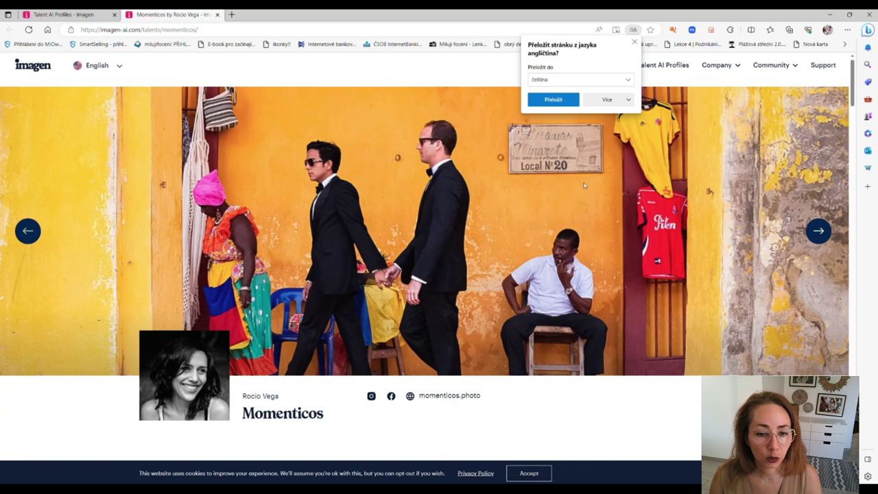
# - Dismiss the translation offer, browse the Momenticos gallery, then show Imagen's Projects page
pyautogui.scroll(-3, 553, 180)
pyautogui.click(635, 42)
pyautogui.scroll(-5, 721, 274)
pyautogui.scroll(-3, 735, 279)
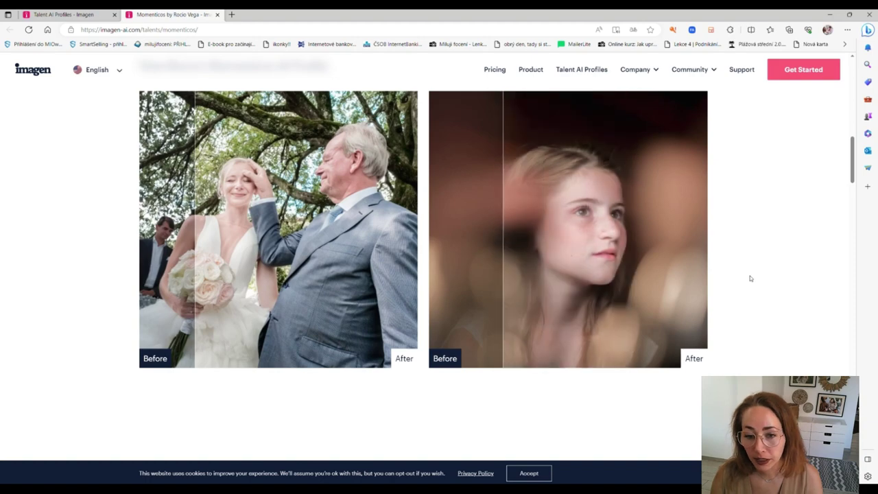
pyautogui.scroll(-3, 751, 278)
pyautogui.scroll(-2, 750, 278)
pyautogui.scroll(-2, 750, 278)
pyautogui.scroll(-2, 750, 278)
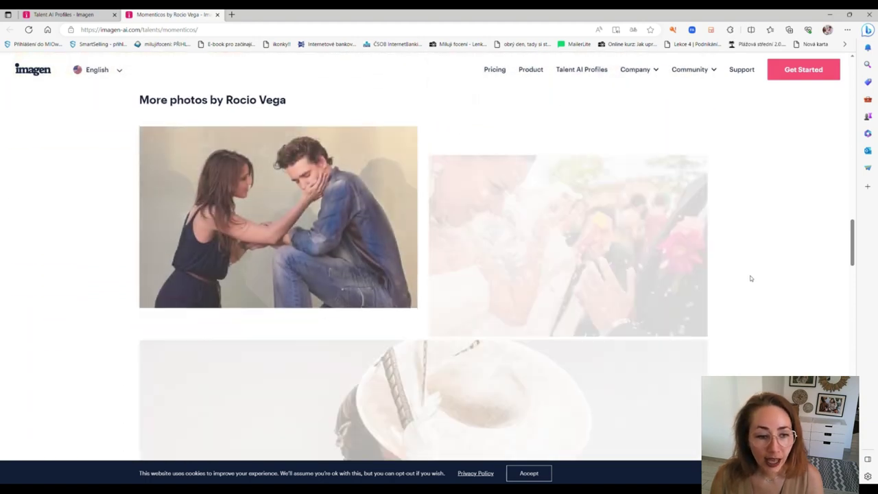
pyautogui.scroll(-2, 750, 278)
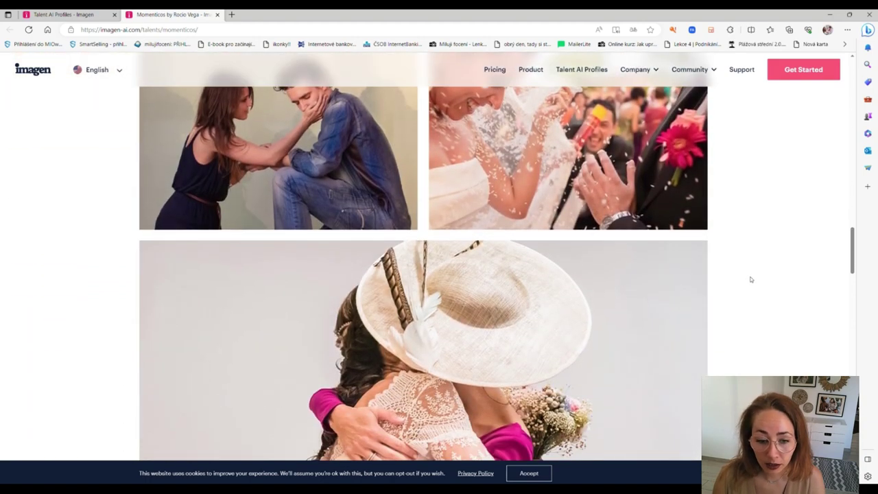
pyautogui.scroll(-2, 750, 279)
pyautogui.scroll(-2, 751, 280)
pyautogui.scroll(-2, 751, 280)
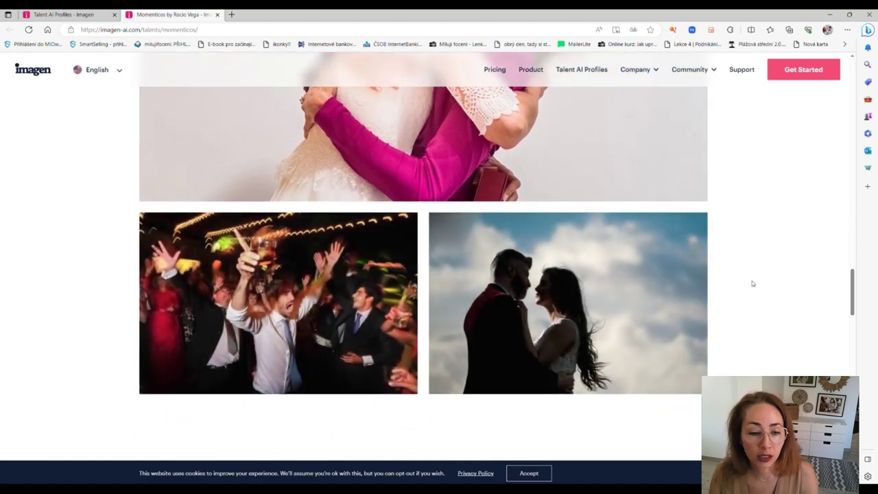
pyautogui.scroll(-3, 705, 297)
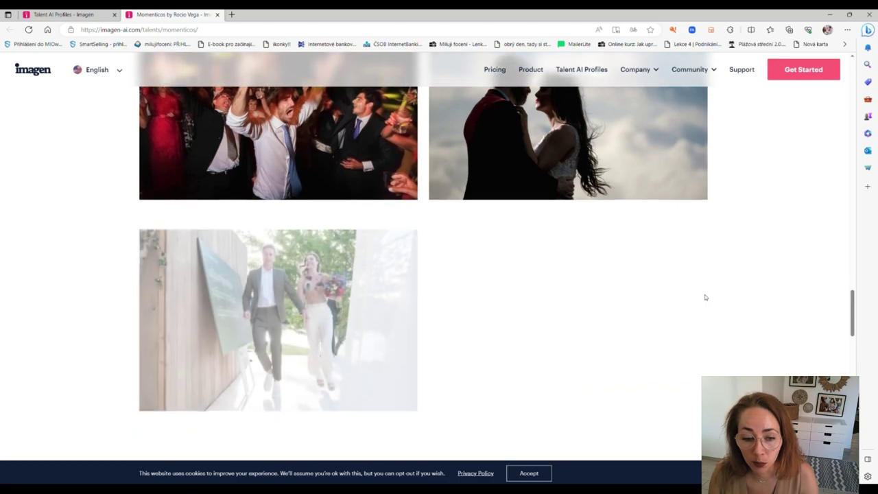
pyautogui.scroll(-2, 706, 297)
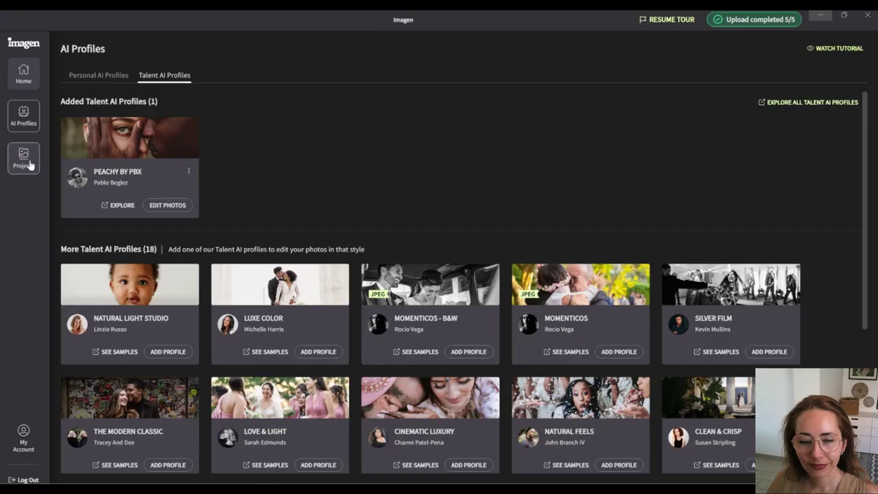
pyautogui.click(28, 163)
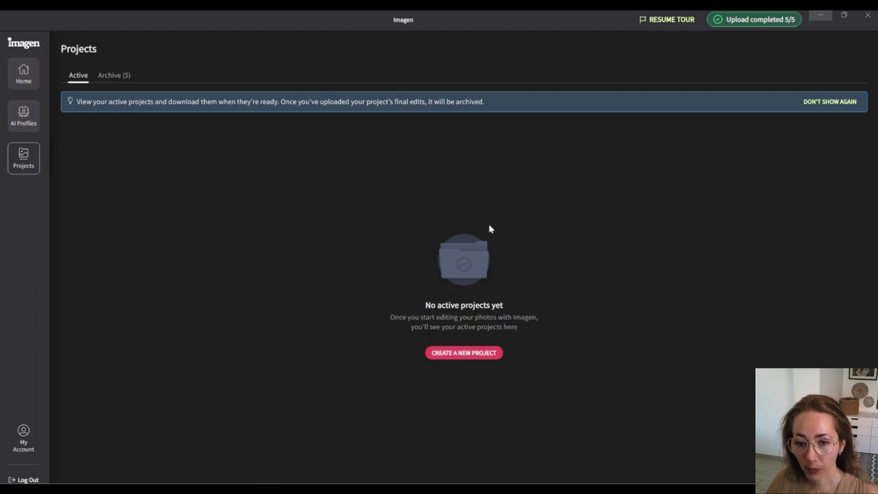
# - Start a new Wedding project using the recent catalog Lightroom Catalog-v12.lrcat
pyautogui.click(461, 354)
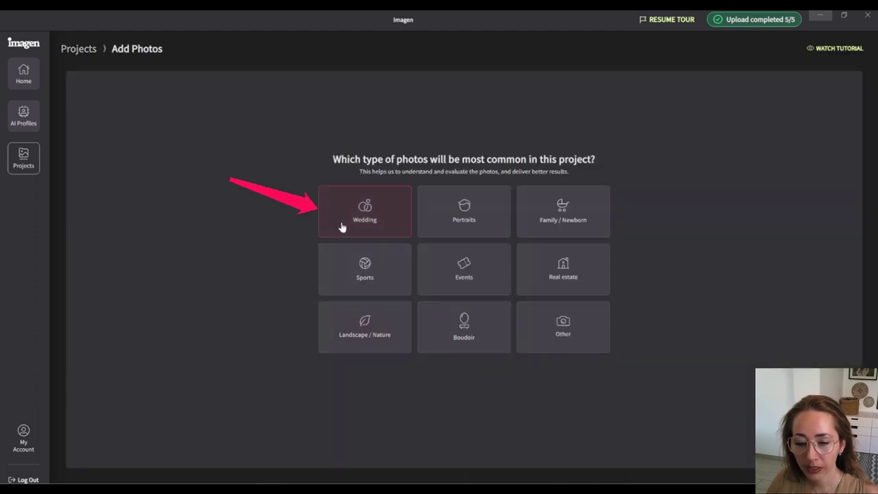
pyautogui.click(341, 220)
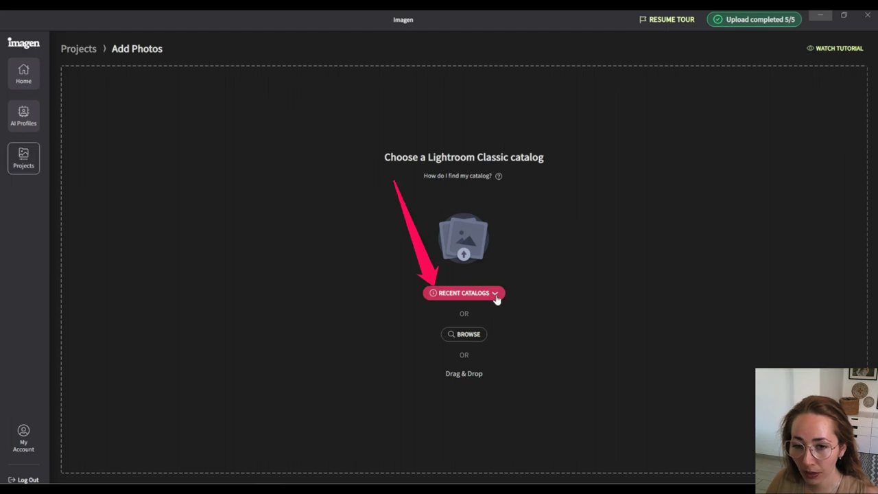
pyautogui.click(496, 294)
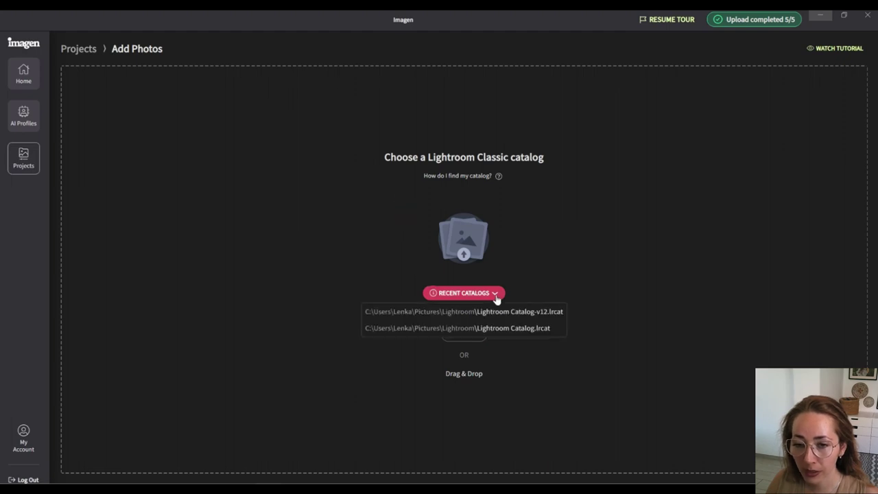
pyautogui.click(480, 309)
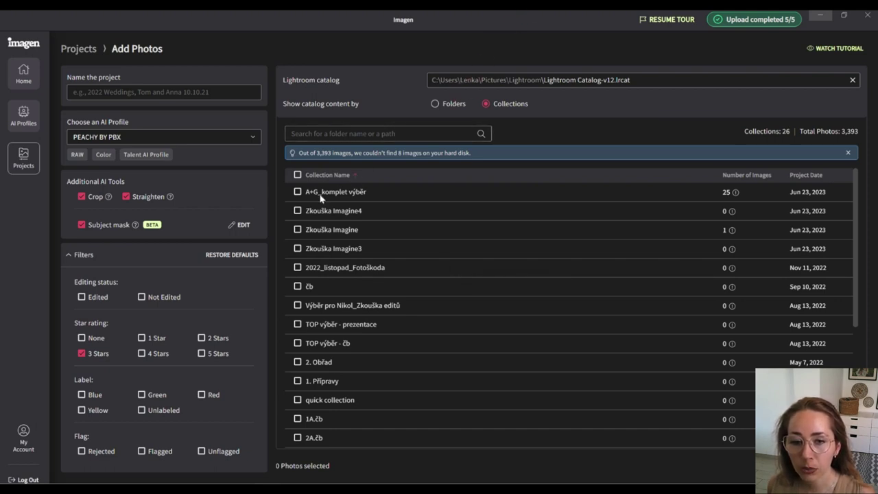
# - Select the A+G_komplet výběr collection and remove the 3-star rating filter
pyautogui.click(298, 193)
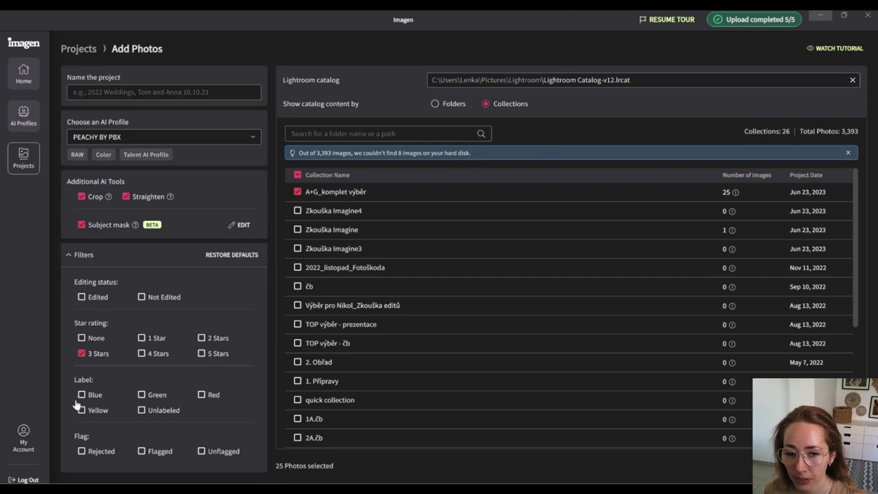
pyautogui.click(82, 354)
# - Switch the star rating filter from 3 Stars to 4 Stars, selecting 501 photos
pyautogui.click(141, 354)
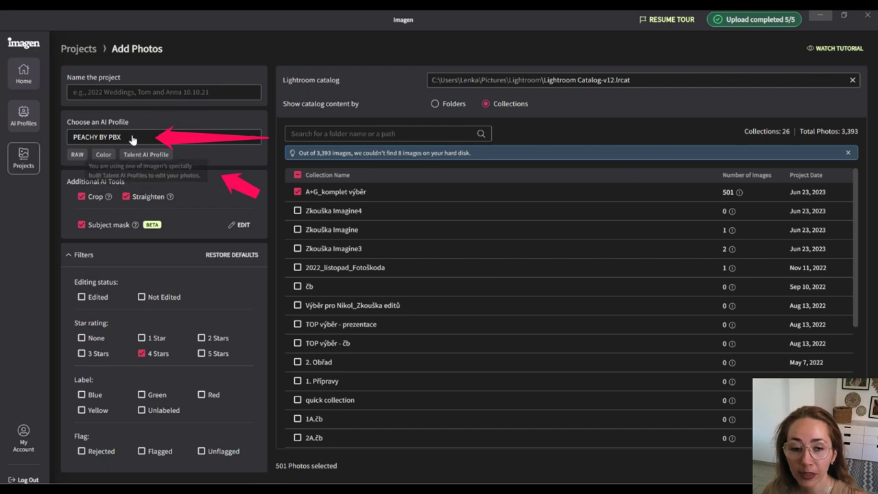
# - Confirm the PEACHY BY PBX AI profile and name the project 'svatbaKrnovice'
pyautogui.click(133, 137)
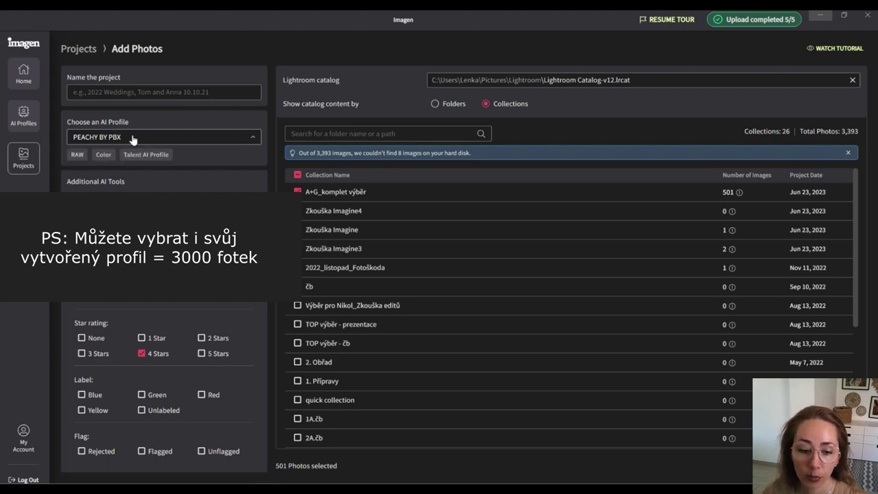
pyautogui.click(133, 140)
pyautogui.click(164, 92)
pyautogui.write('svatbaK')
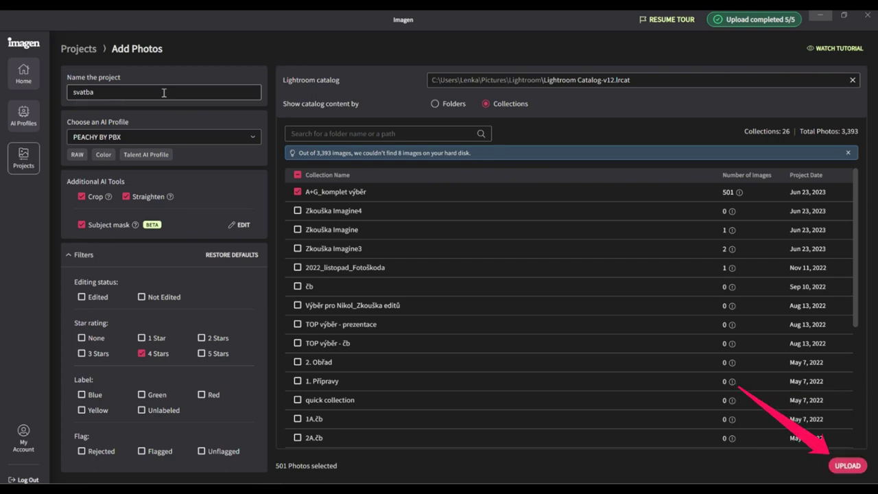
pyautogui.write('rnovice')
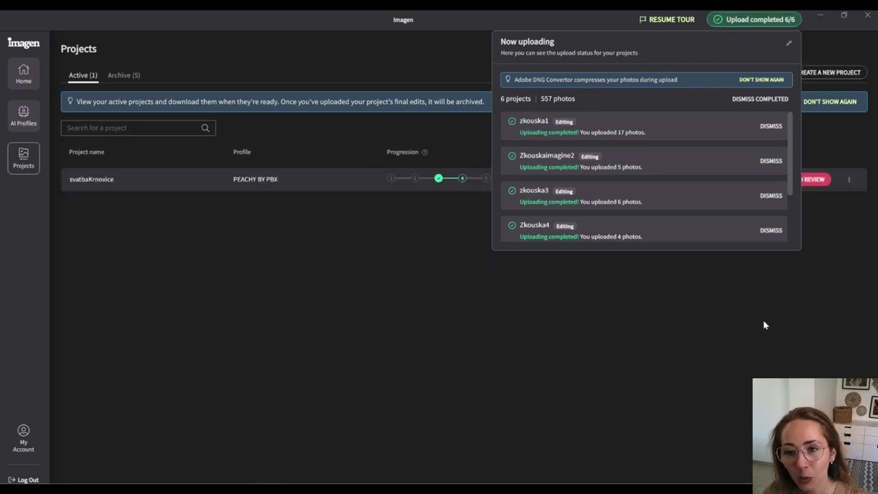
# - Download all 501 svatbaKrnovice edits, overwriting previous ones, and open the catalog in Lightroom Classic
pyautogui.click(645, 320)
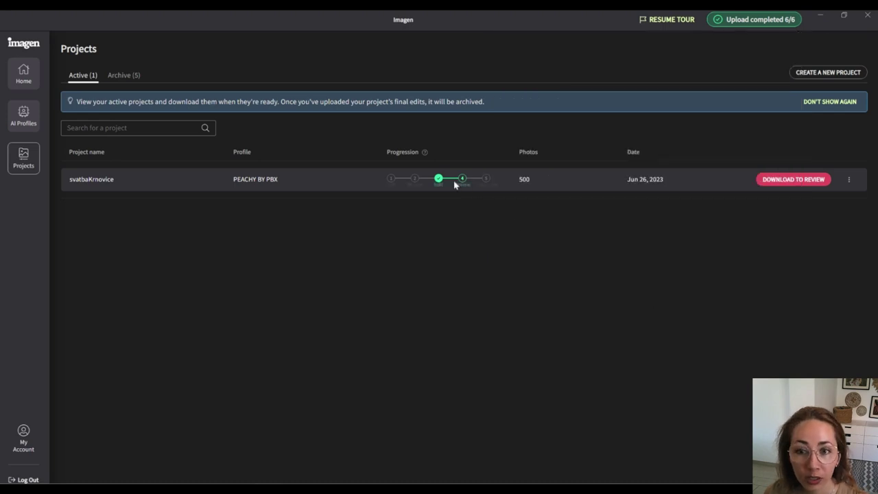
pyautogui.click(787, 182)
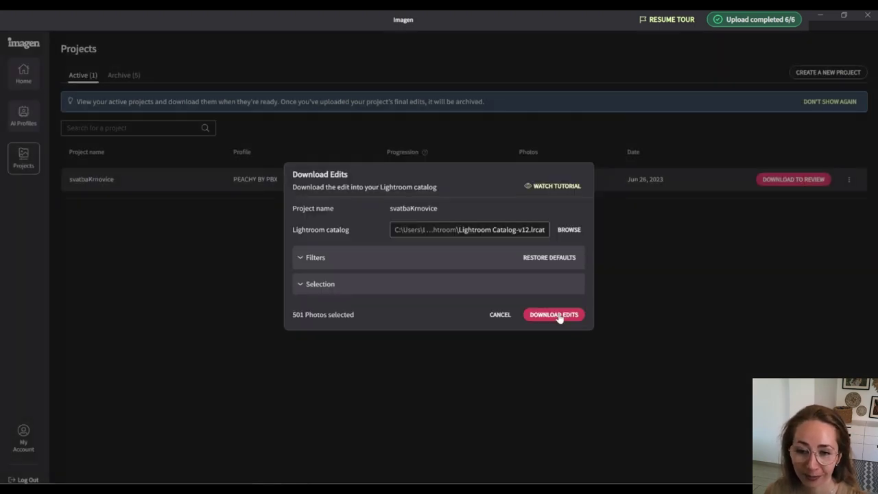
pyautogui.click(559, 316)
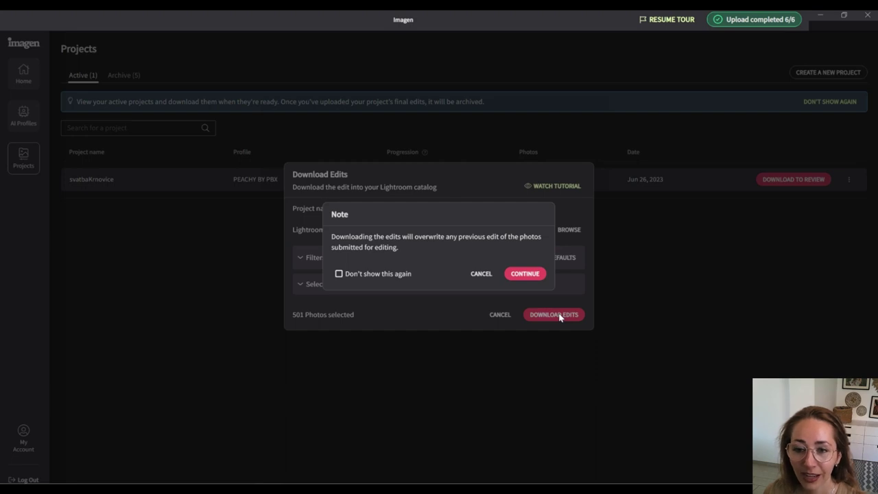
pyautogui.click(526, 275)
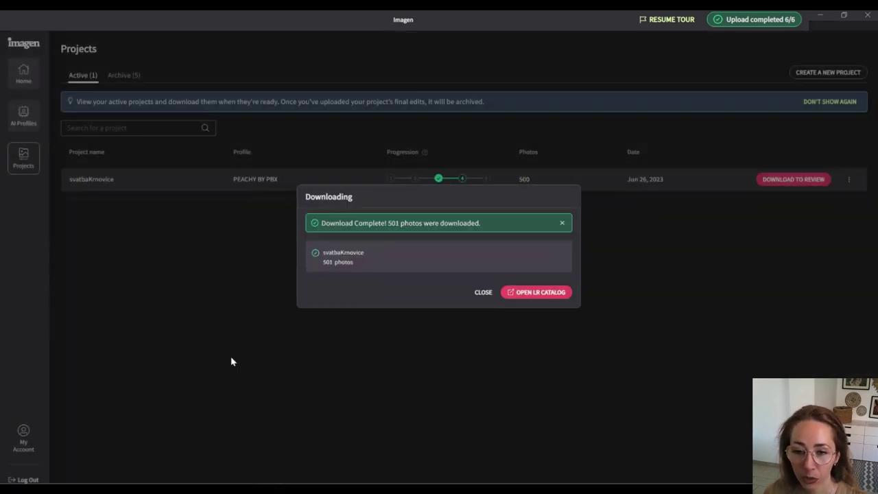
pyautogui.click(556, 299)
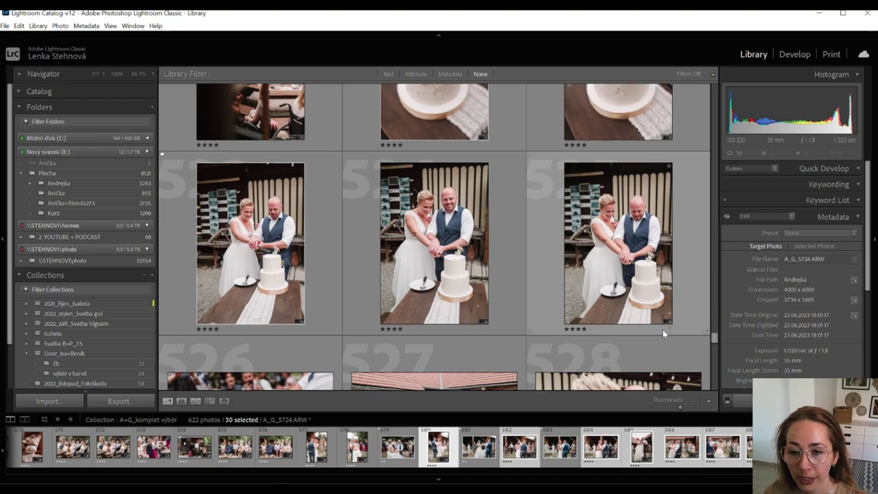
pyautogui.scroll(5, 662, 329)
pyautogui.scroll(3, 663, 350)
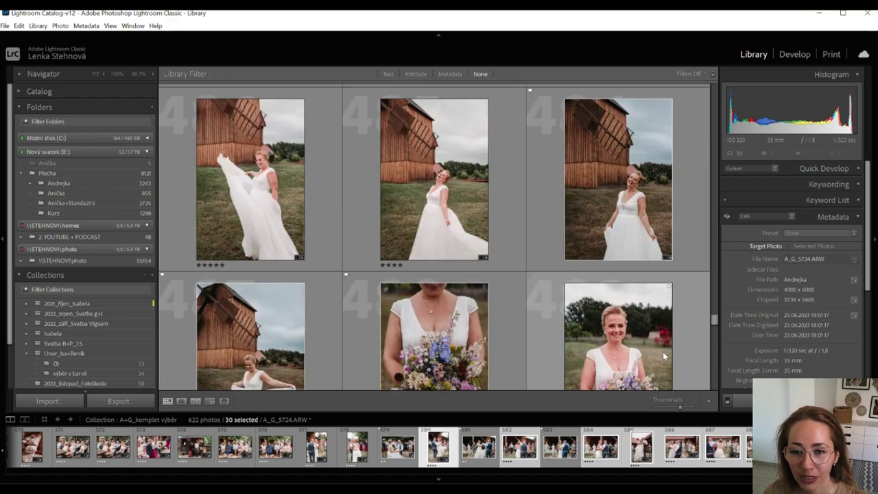
pyautogui.scroll(3, 534, 358)
pyautogui.scroll(1, 535, 360)
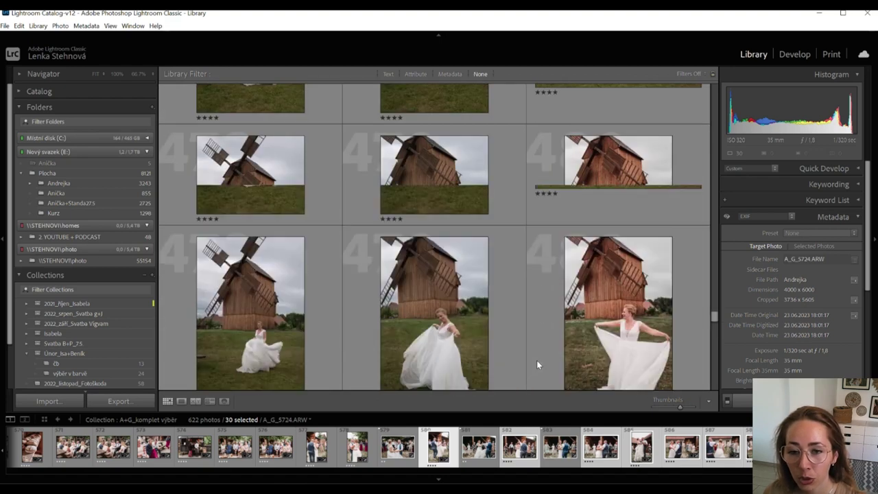
pyautogui.scroll(2, 537, 362)
pyautogui.scroll(5, 537, 363)
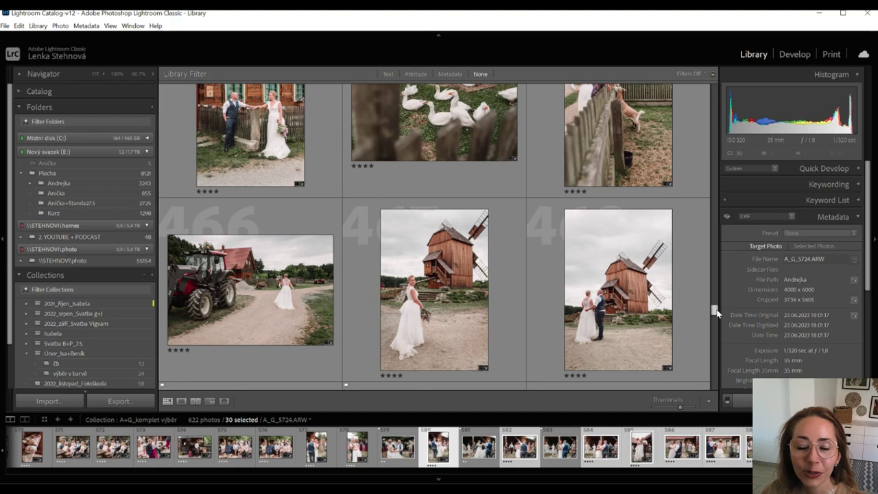
pyautogui.scroll(2, 703, 324)
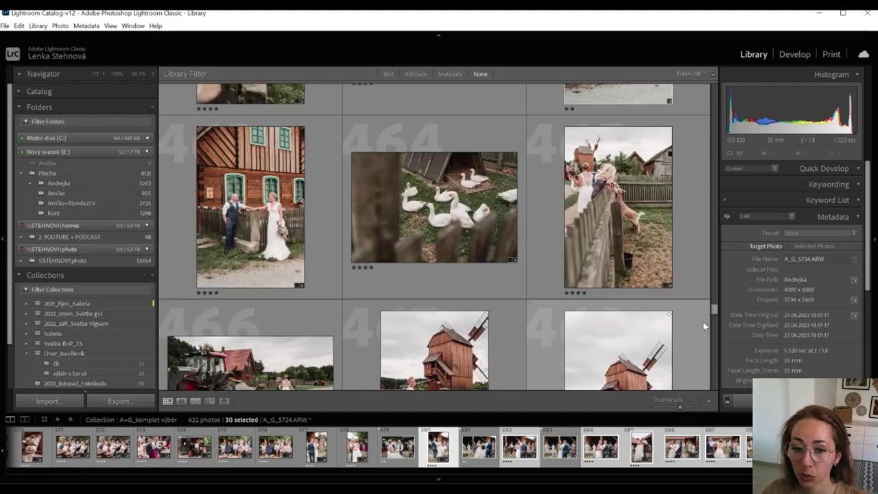
pyautogui.scroll(2, 703, 326)
pyautogui.scroll(3, 703, 326)
pyautogui.scroll(2, 710, 329)
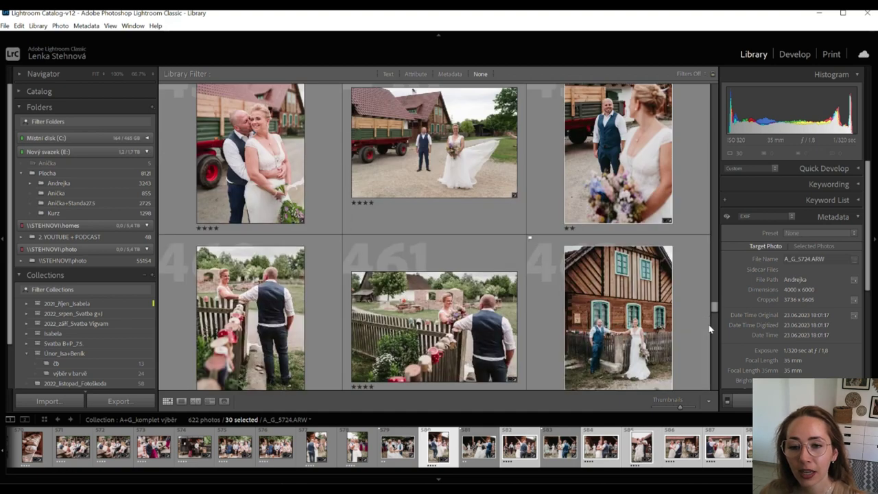
pyautogui.scroll(3, 710, 329)
pyautogui.scroll(3, 710, 330)
pyautogui.scroll(3, 710, 329)
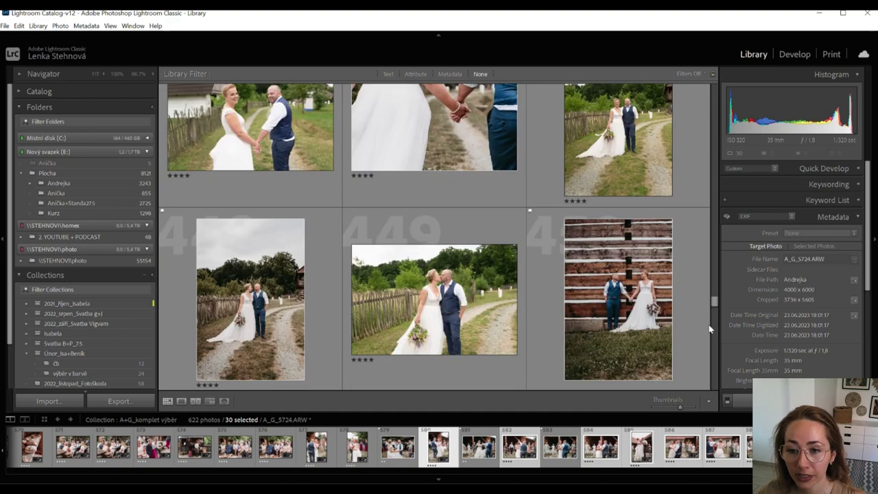
pyautogui.scroll(2, 710, 329)
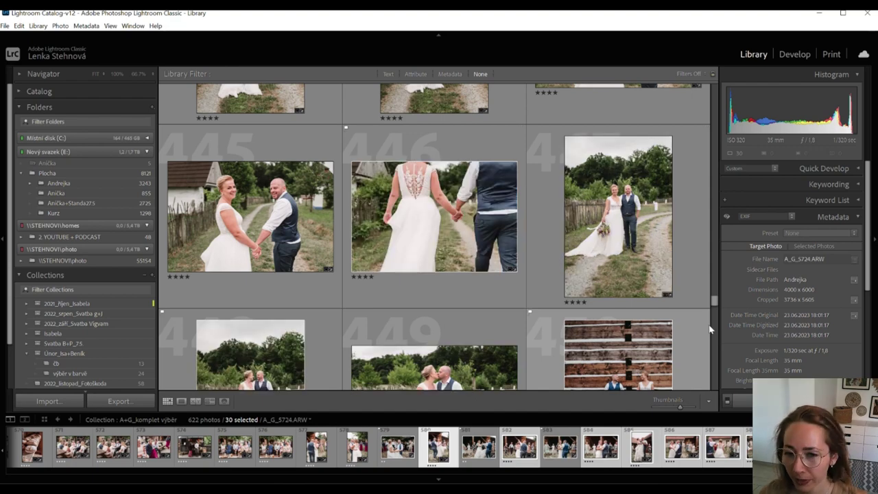
pyautogui.scroll(5, 710, 329)
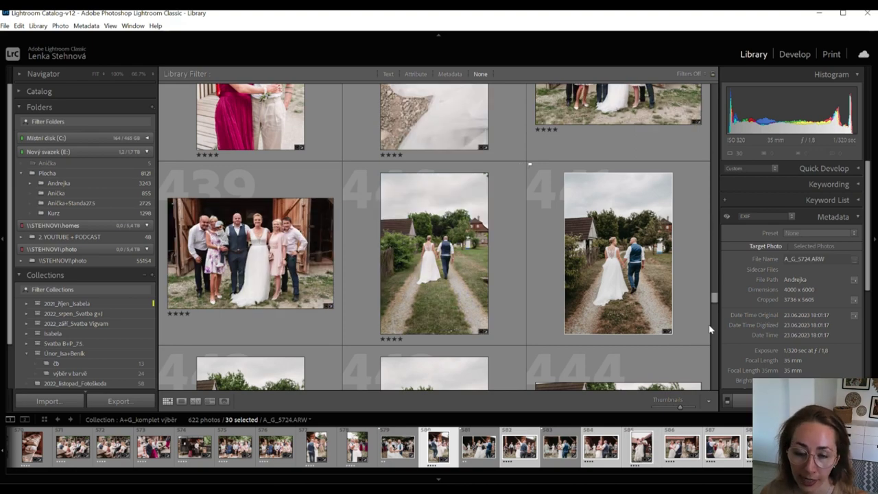
pyautogui.scroll(7, 710, 329)
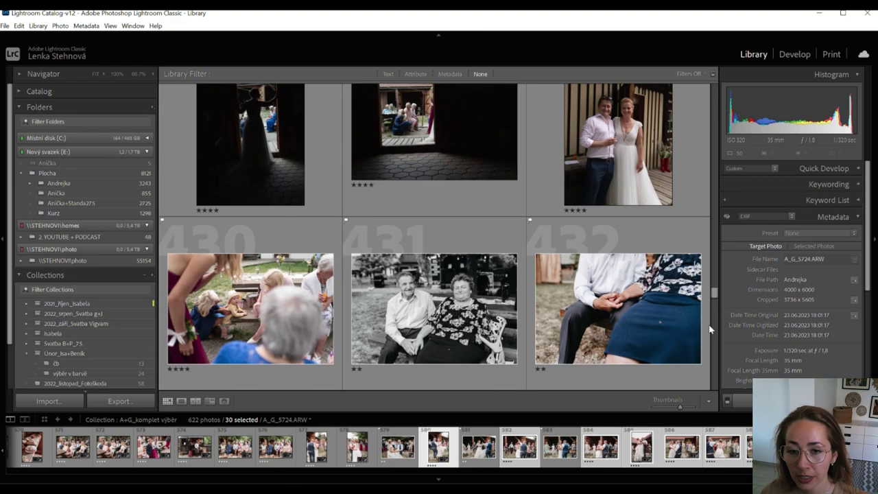
pyautogui.scroll(7, 710, 329)
pyautogui.scroll(5, 710, 329)
pyautogui.scroll(5, 710, 329)
pyautogui.scroll(5, 710, 330)
pyautogui.scroll(5, 710, 329)
pyautogui.scroll(5, 710, 329)
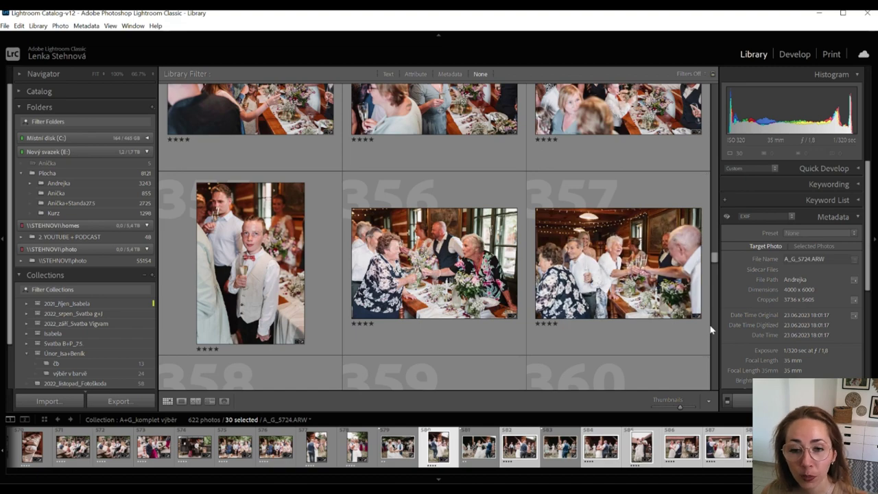
pyautogui.scroll(5, 710, 329)
pyautogui.scroll(5, 709, 329)
pyautogui.scroll(1, 710, 329)
pyautogui.scroll(3, 711, 330)
pyautogui.scroll(2, 711, 329)
pyautogui.scroll(2, 710, 329)
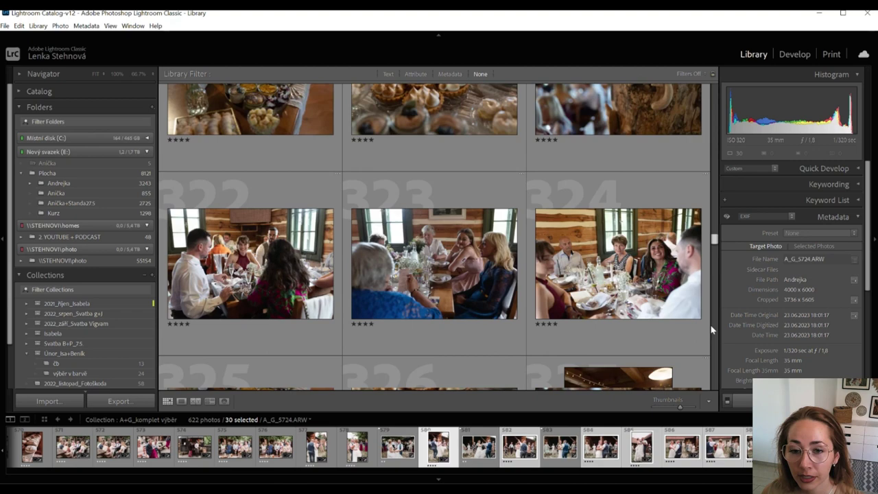
pyautogui.scroll(3, 711, 329)
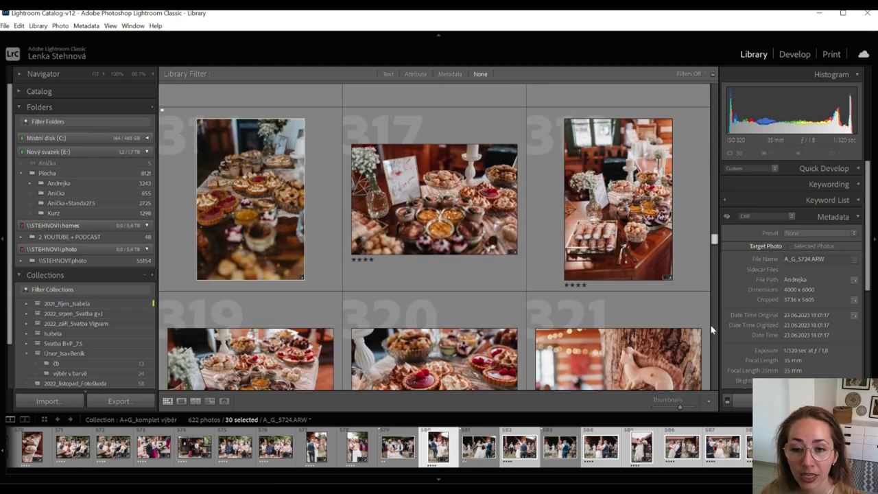
pyautogui.scroll(4, 711, 326)
pyautogui.scroll(3, 711, 325)
pyautogui.scroll(4, 711, 325)
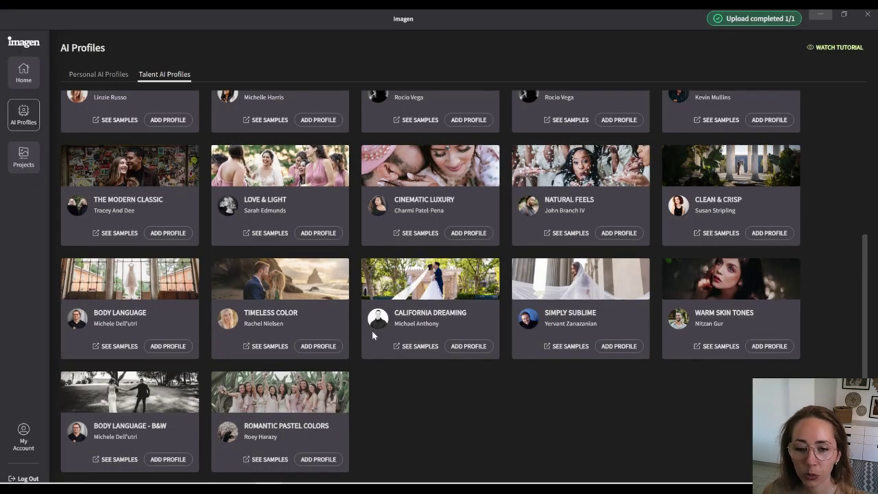
# - Browse the Romantic Pastel Colors sample photos in a widened browser window
pyautogui.click(270, 459)
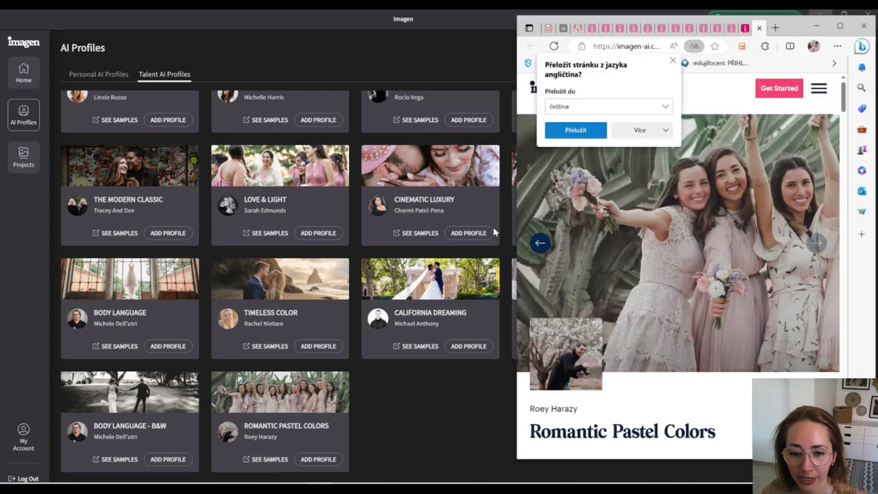
pyautogui.click(672, 61)
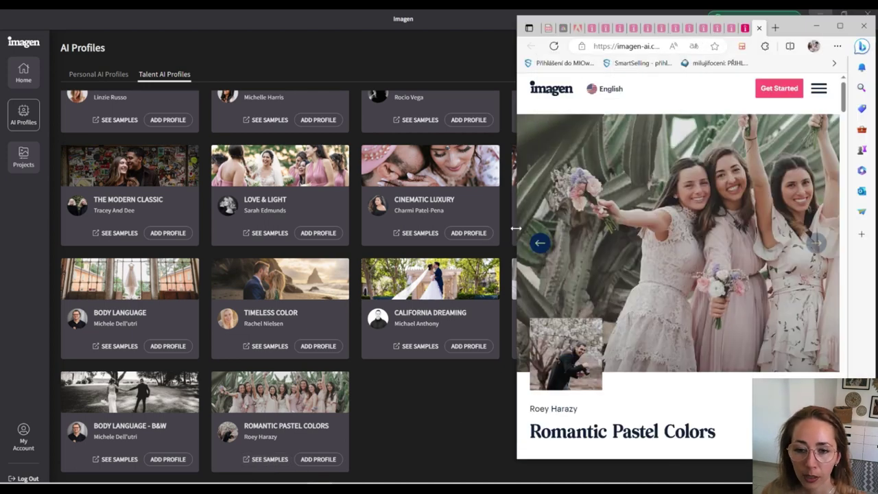
pyautogui.moveTo(515, 232); pyautogui.dragTo(302, 242)
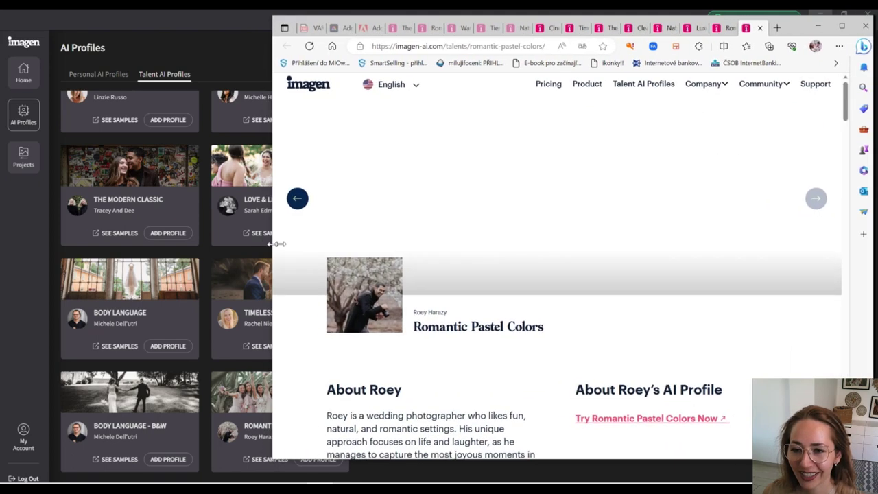
pyautogui.moveTo(302, 242); pyautogui.dragTo(273, 242)
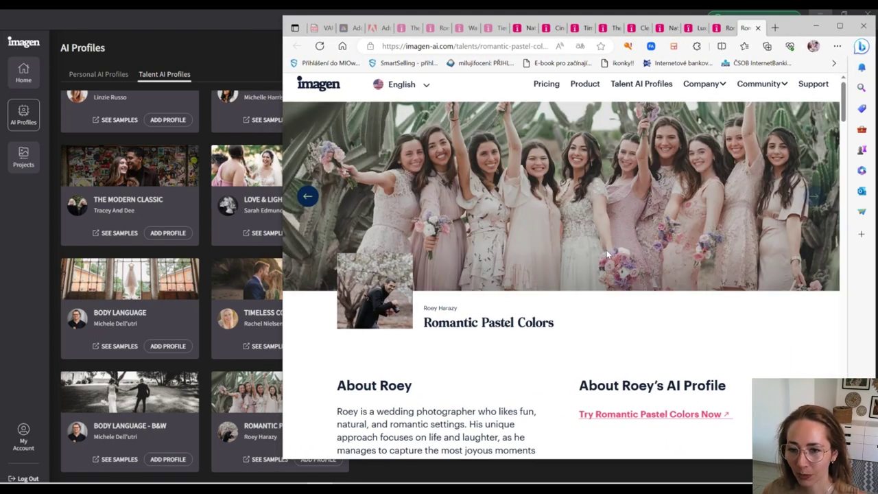
pyautogui.scroll(-5, 606, 250)
pyautogui.scroll(-5, 607, 255)
# - Add the Romantic Pastel Colors profile to my profiles and start a new edit
pyautogui.click(864, 26)
pyautogui.click(318, 459)
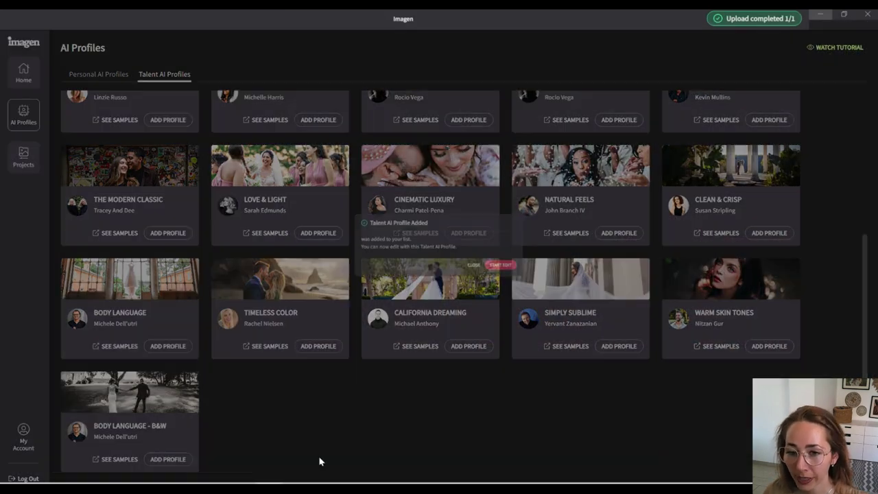
pyautogui.click(530, 273)
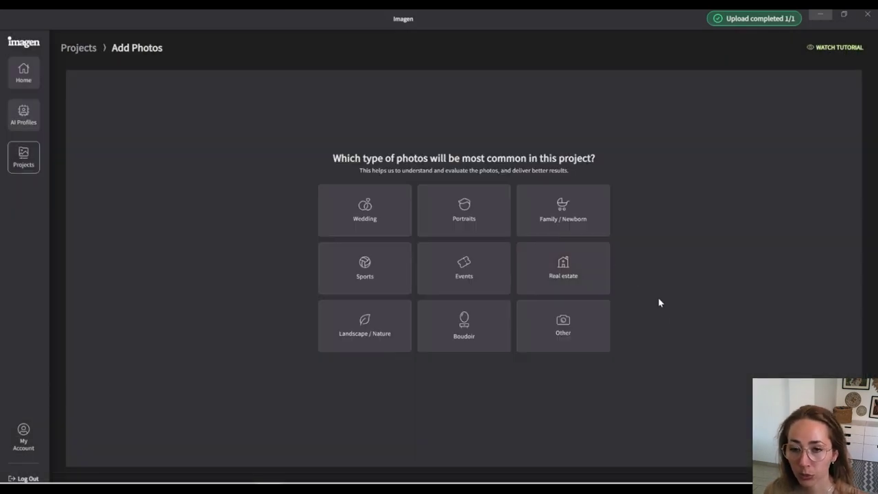
# - Select Portraits photos from the 1. Test_Imagen_Anička collection in Lightroom Catalog-v12
pyautogui.click(478, 214)
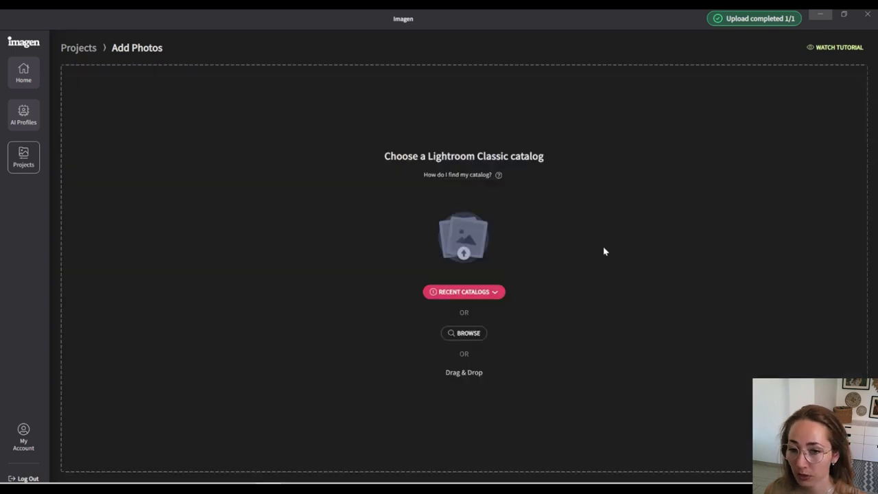
pyautogui.click(505, 293)
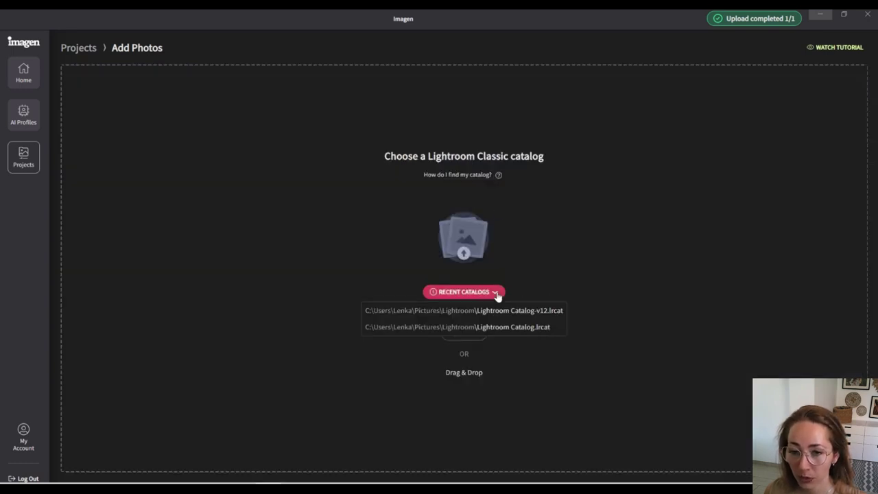
pyautogui.click(547, 309)
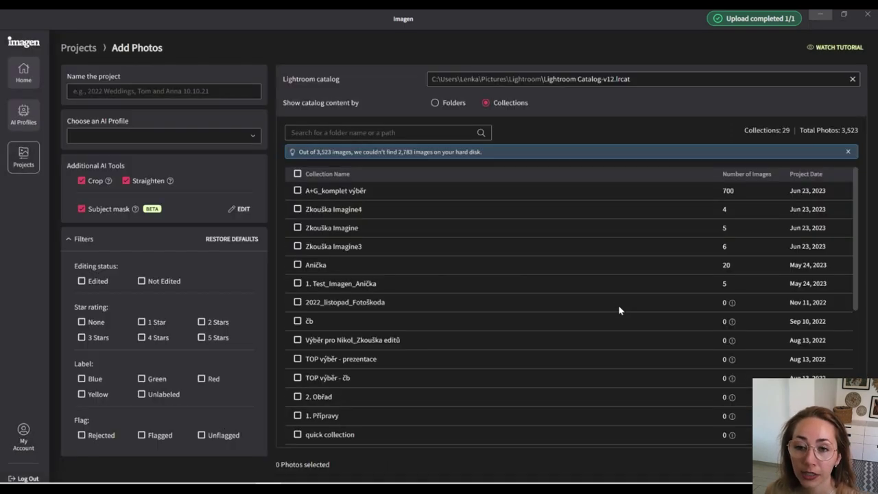
pyautogui.click(512, 112)
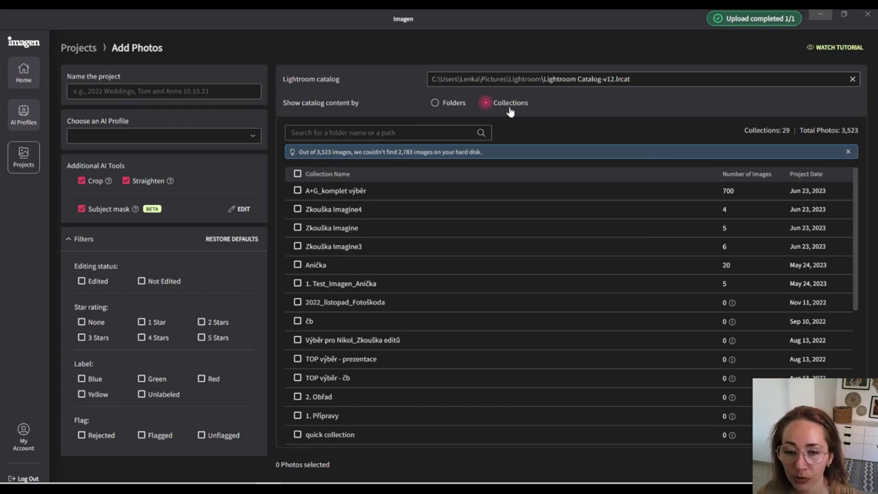
pyautogui.click(298, 284)
pyautogui.moveTo(297, 288); pyautogui.dragTo(728, 284)
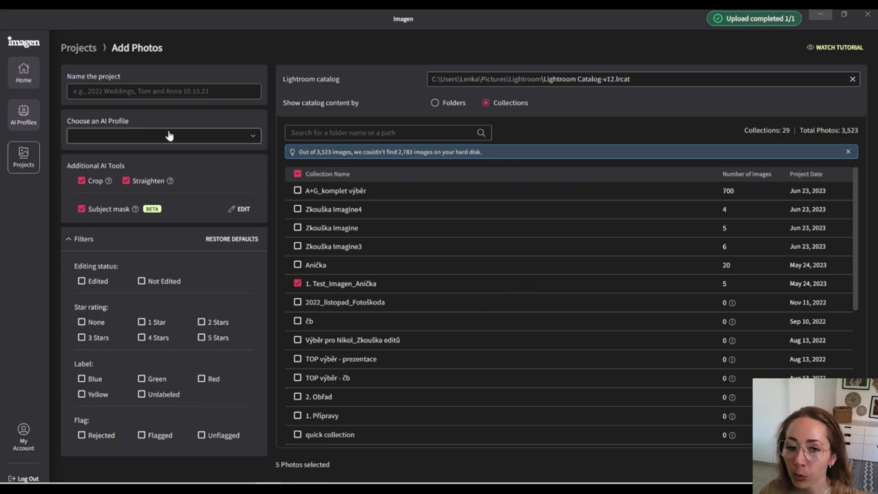
# - Name the project test_imagen, apply the Romantic Pastel Colors profile, and upload it
pyautogui.write('t')
pyautogui.write('imah')
pyautogui.write('en')
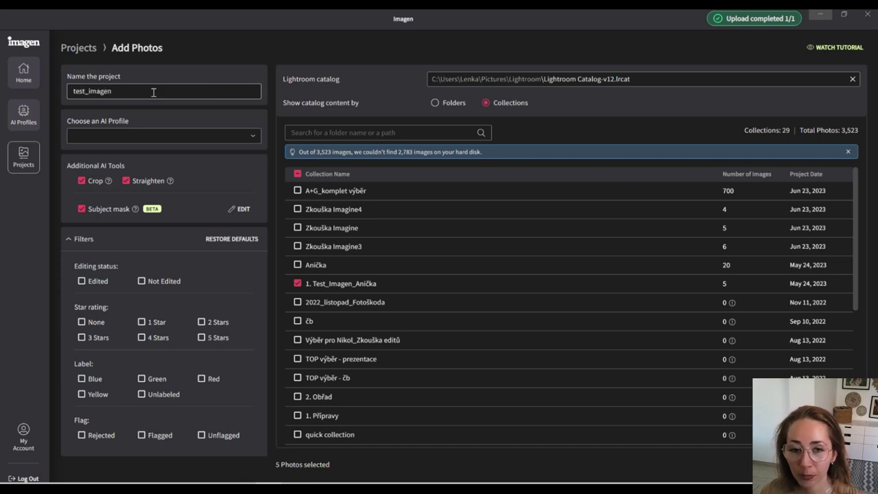
pyautogui.click(183, 139)
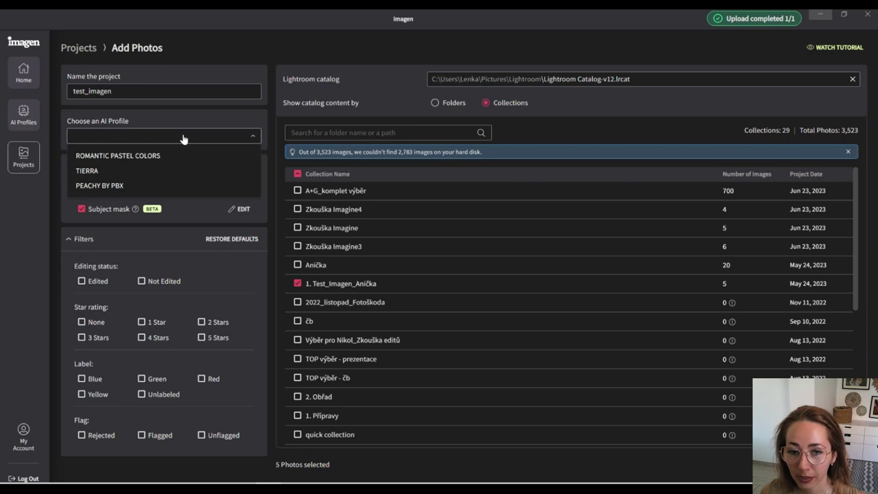
pyautogui.click(141, 157)
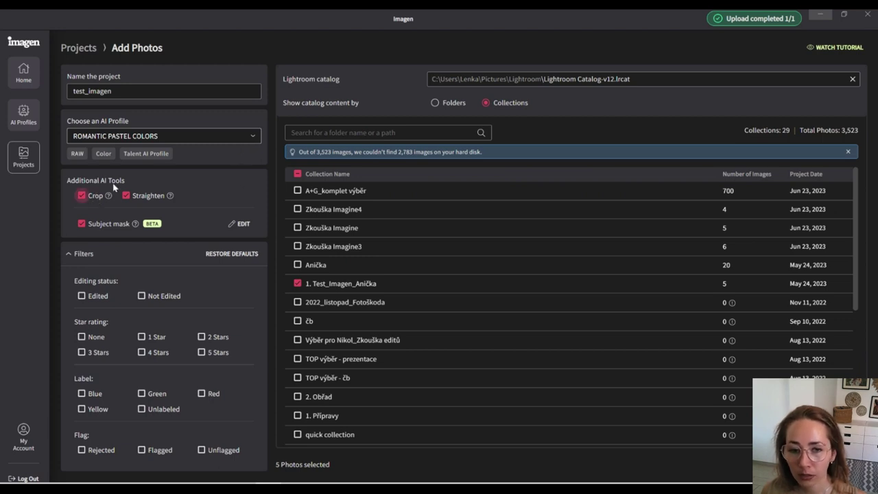
pyautogui.moveTo(170, 196)
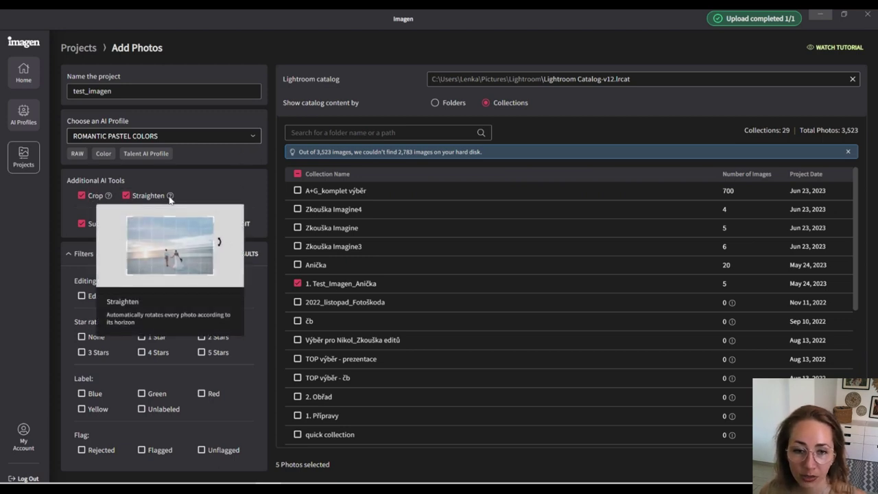
pyautogui.click(68, 258)
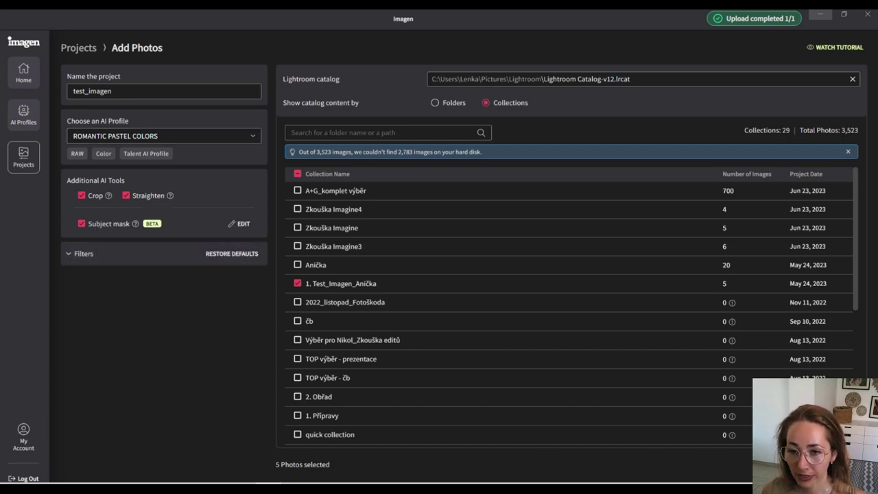
pyautogui.click(816, 465)
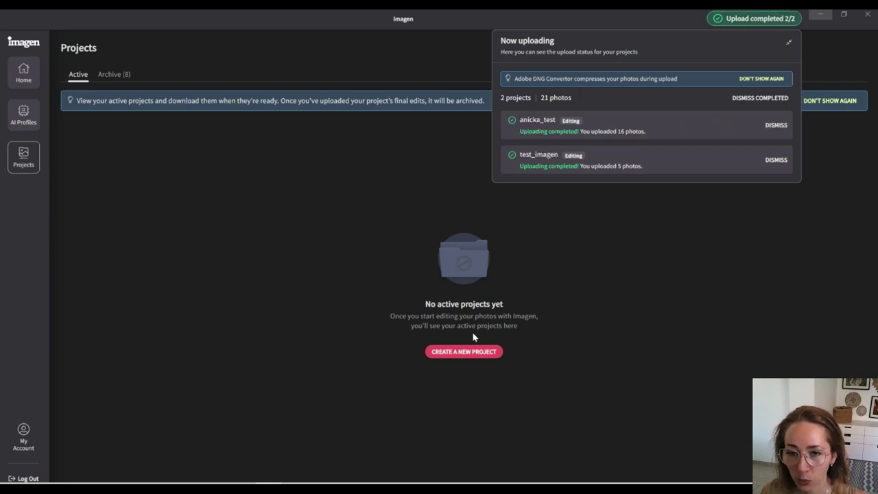
# - Download test_imagen's five AI-edited photos into the Lightroom Catalog-v12 catalog
pyautogui.click(801, 181)
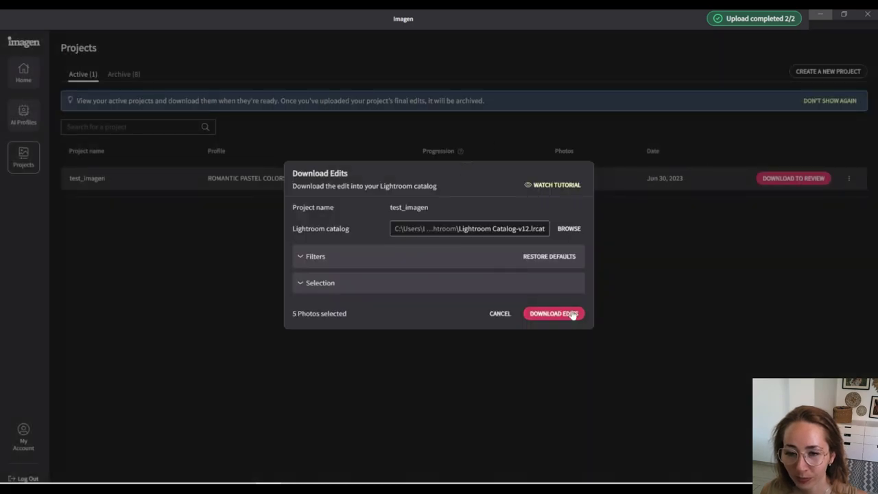
pyautogui.click(574, 316)
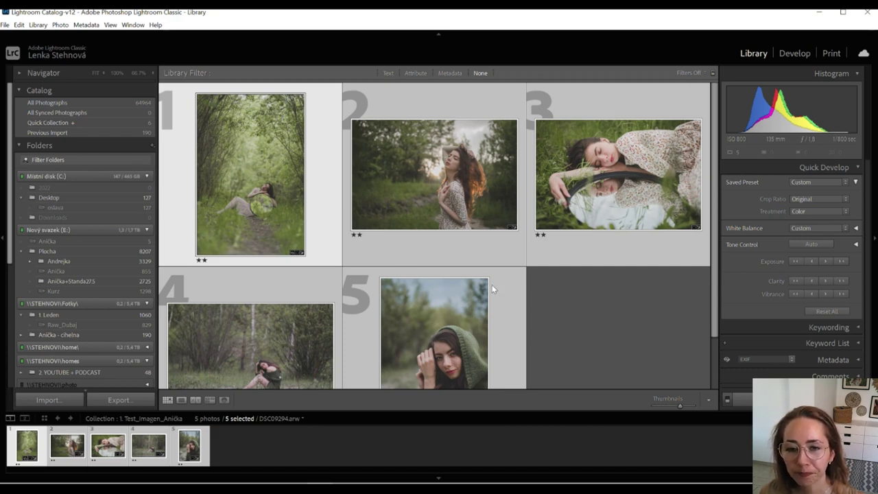
# - Open the first test photo, IMG_0476.cr2, in Lightroom's Develop module
pyautogui.doubleClick(252, 205)
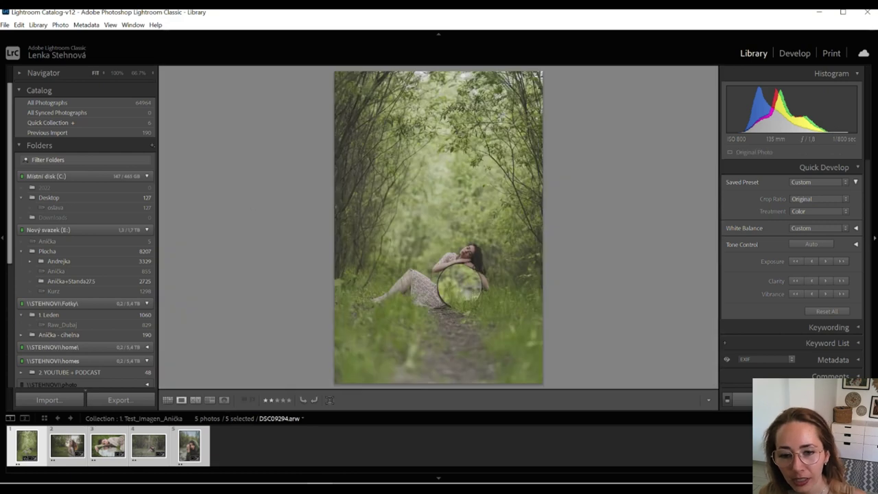
pyautogui.click(792, 54)
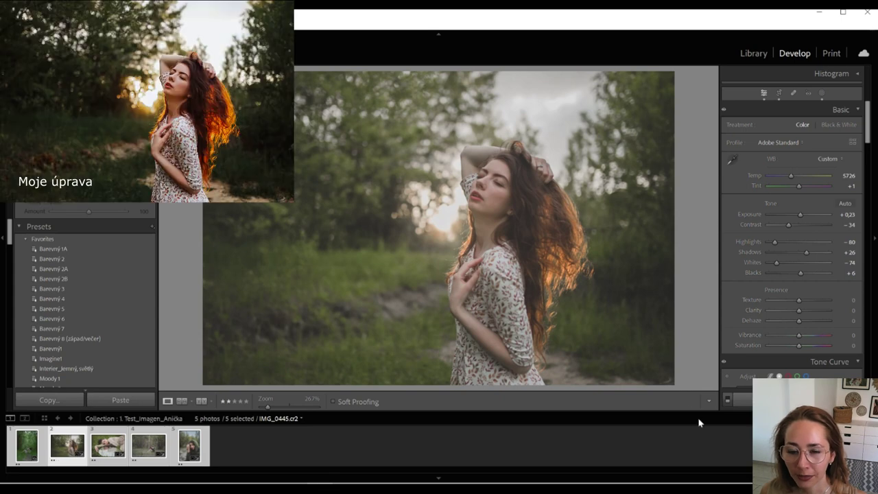
# - Review the mirror, forest-clearing and hooded portraits (DSC09411.arw) in Develop
pyautogui.click(112, 449)
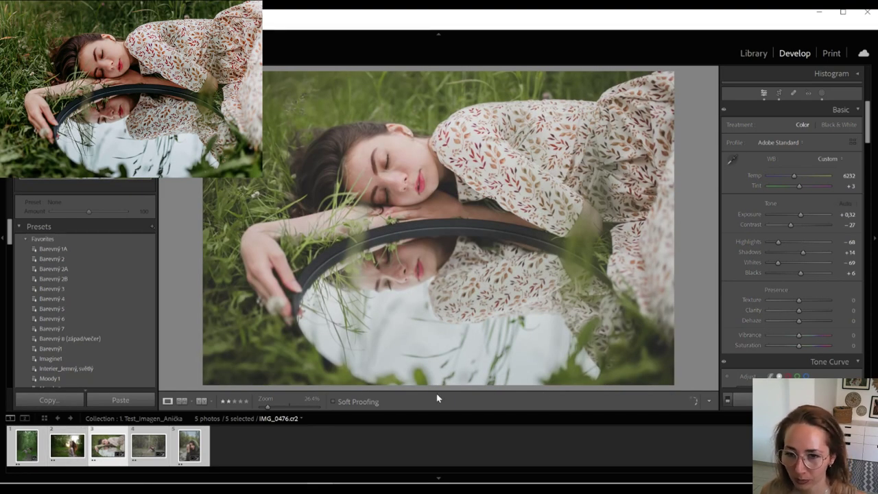
pyautogui.press('Right')
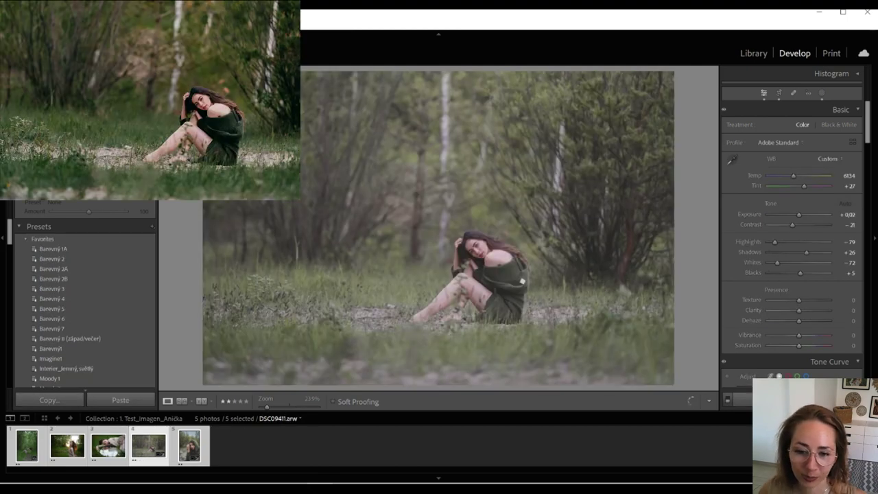
pyautogui.click(827, 399)
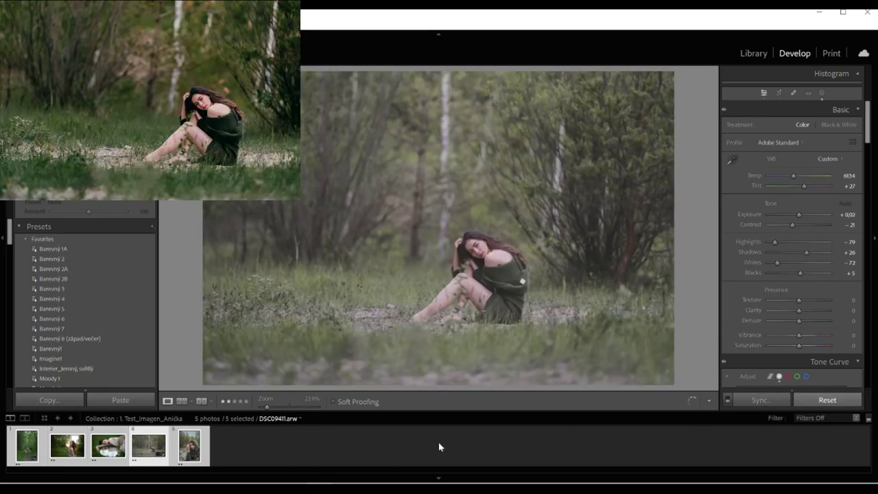
pyautogui.click(199, 449)
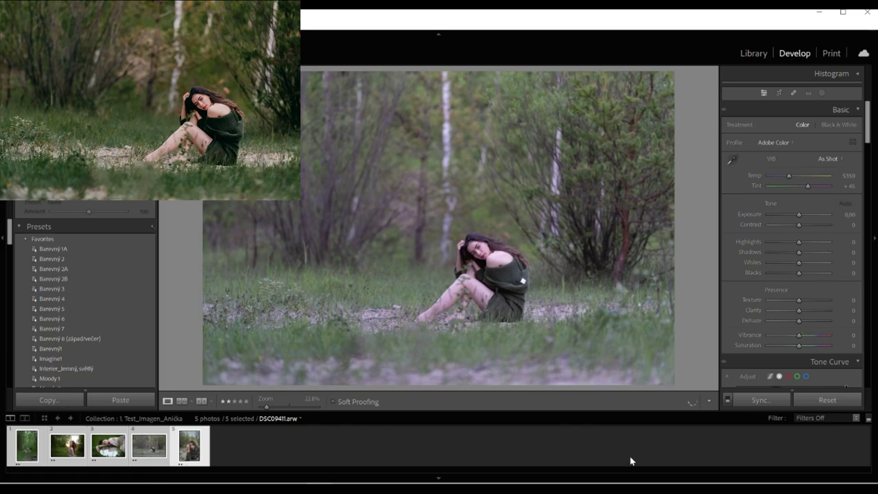